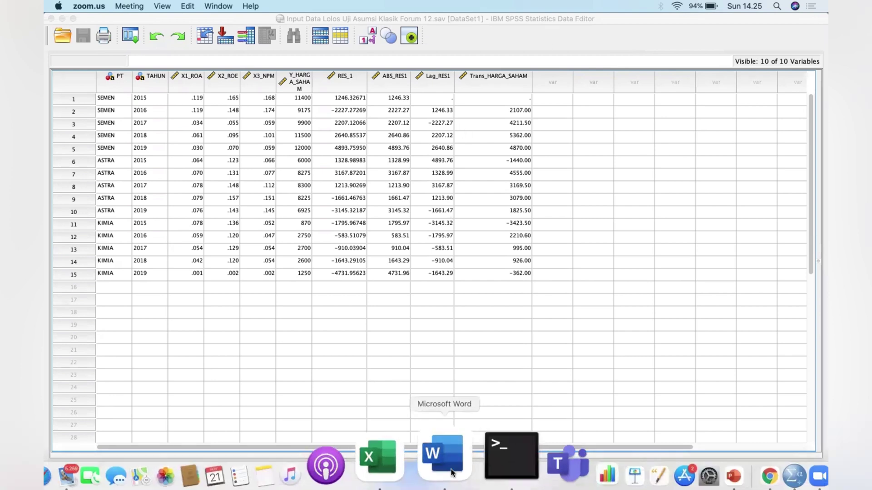
- Show the dataset's variable definitions, then switch to the Excel tabulation workbook and place its window beside them
left_click(460, 469)
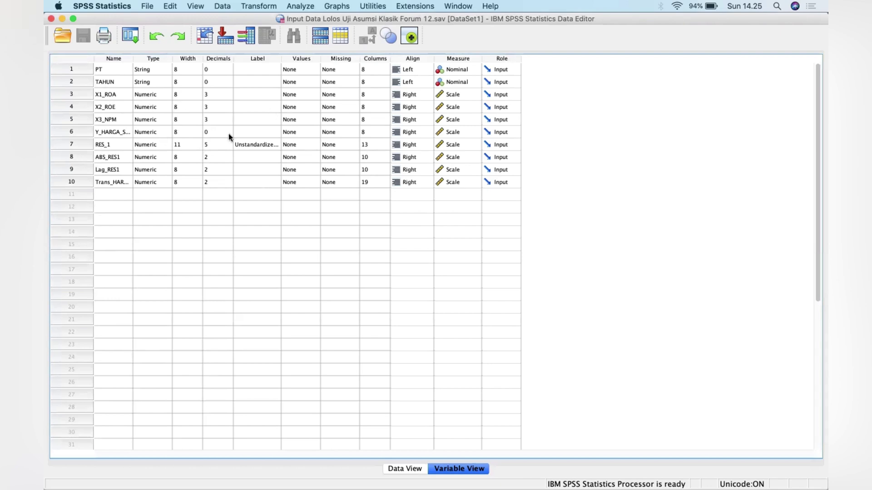
key("ctrl+Up")
left_click(759, 133)
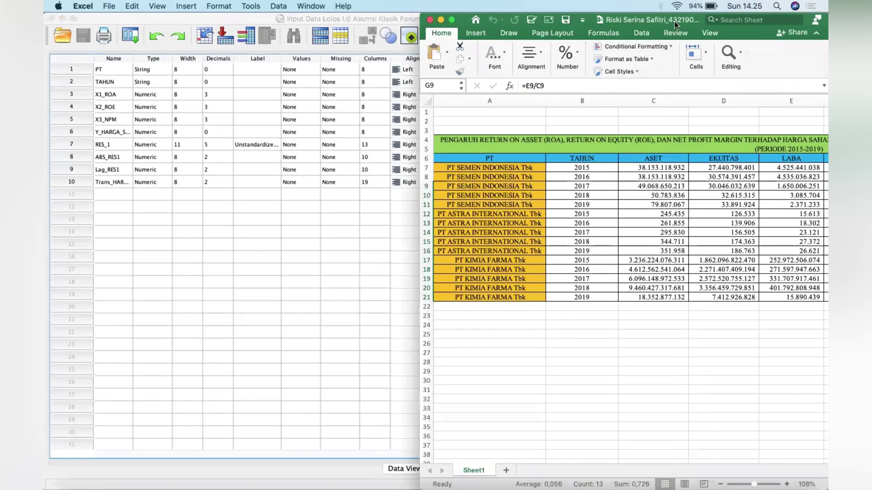
left_click_drag(675, 20, 587, 19)
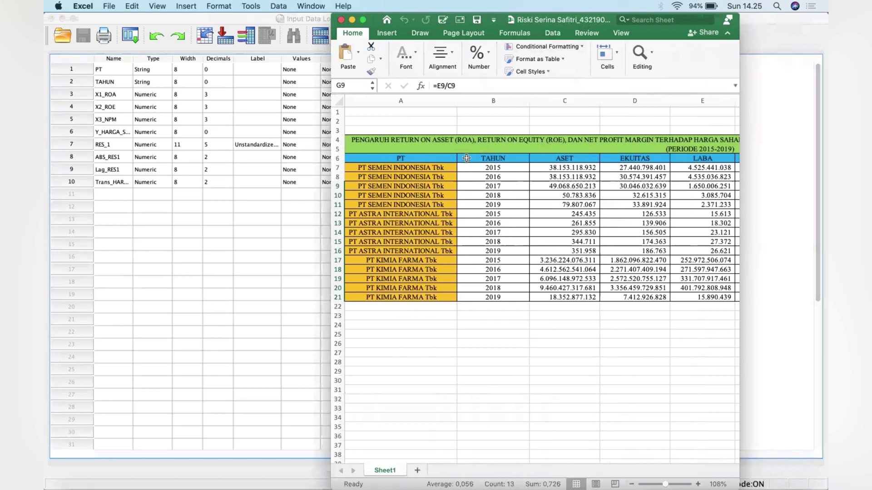
- Examine the Excel table from the company and year columns through ROA (X1), ROE (X2), NET PROFIT MARGIN (X3) and HARGA SAHAM (Y)
scroll(466, 158, "right", 1)
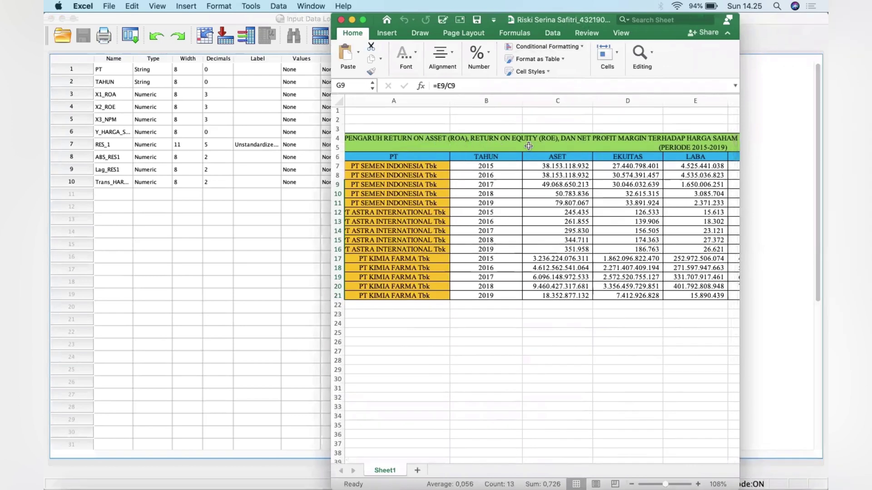
scroll(540, 147, "right", 4)
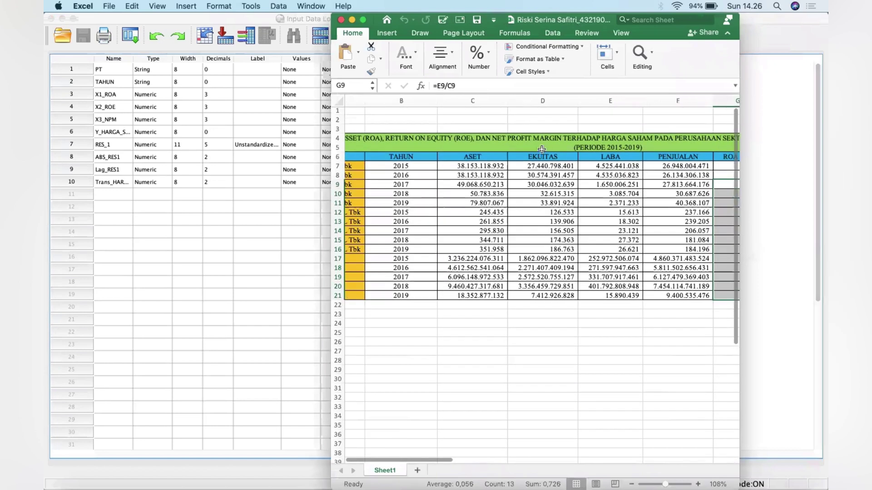
scroll(596, 149, "right", 3)
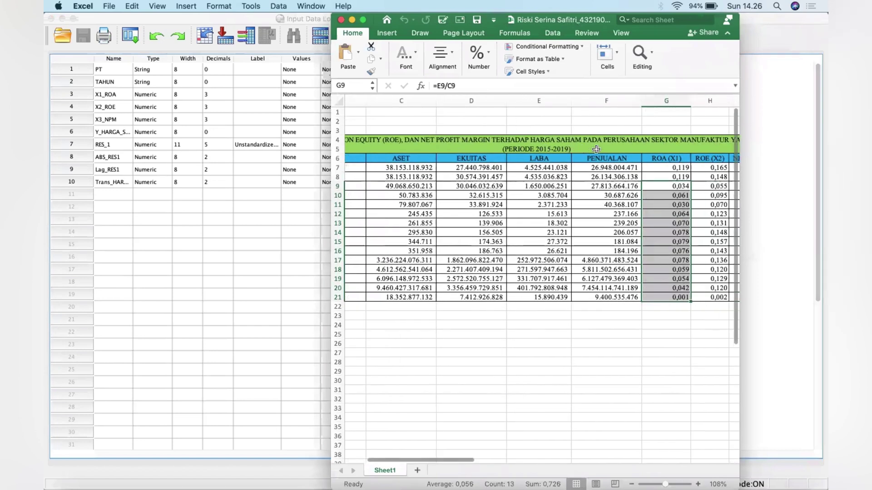
scroll(663, 145, "right", 3)
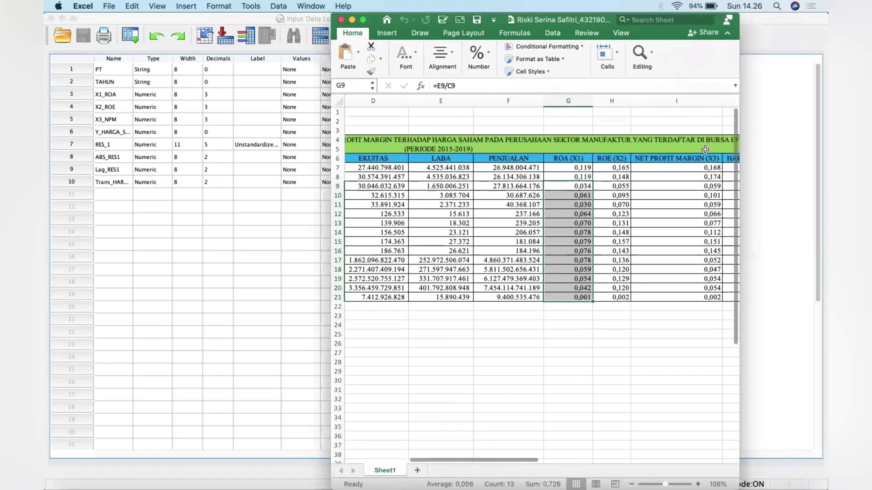
scroll(705, 149, "right", 2)
scroll(696, 148, "left", 5)
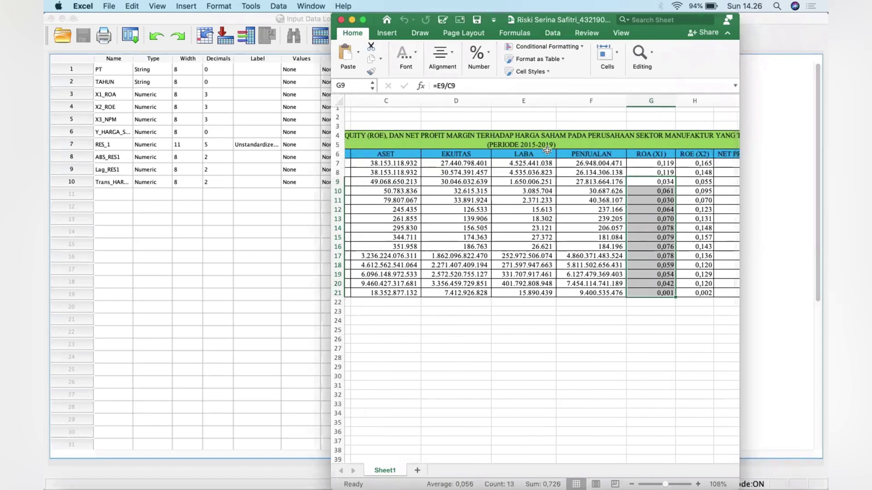
scroll(547, 150, "left", 5)
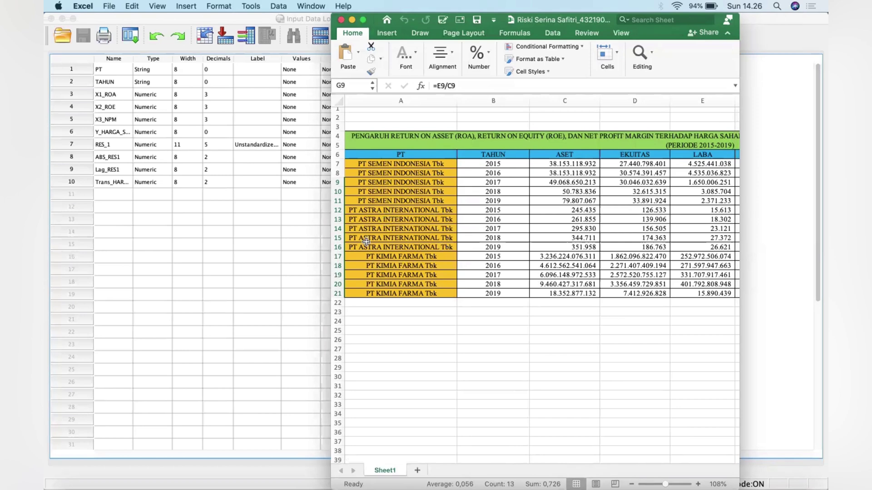
scroll(573, 251, "right", 3)
scroll(573, 251, "down", 1)
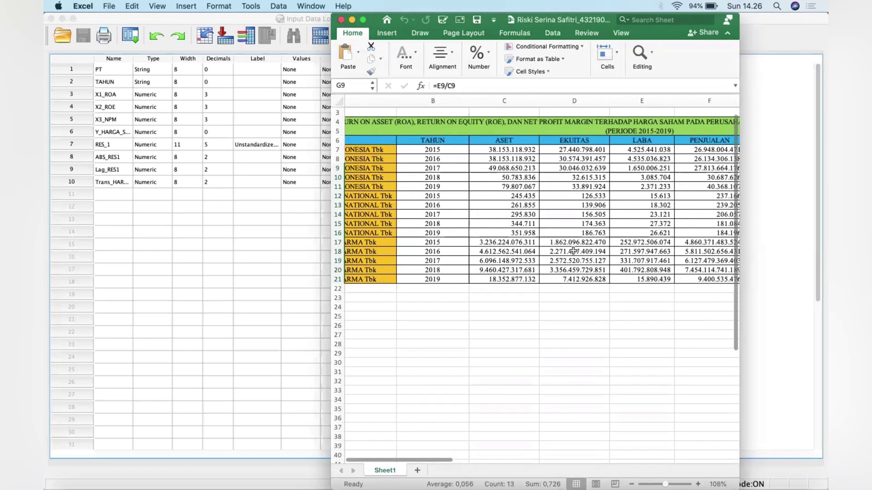
scroll(573, 251, "right", 8)
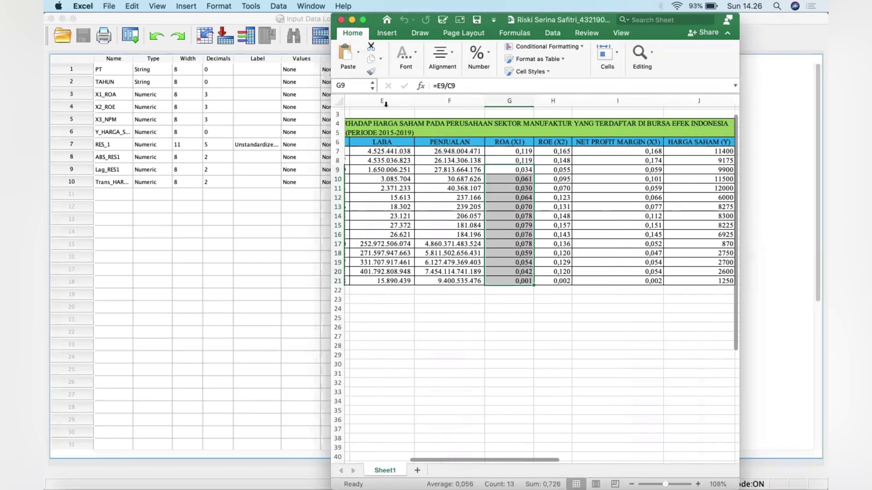
- Show the SPSS data values and widen the Excel window beside them to compare the ratio and share price columns
left_click(245, 173)
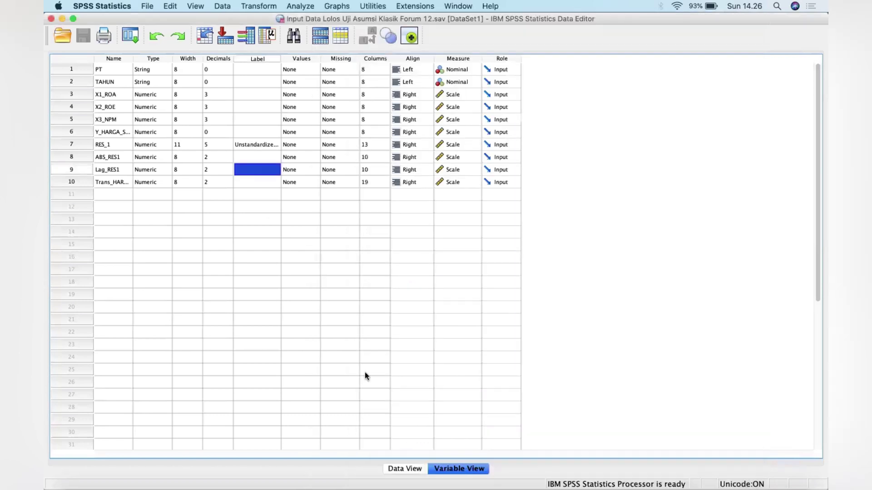
left_click(405, 468)
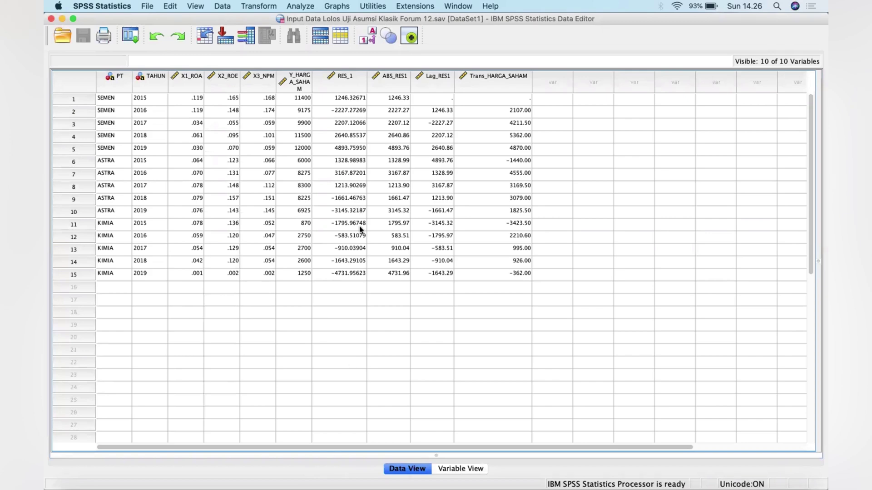
key("ctrl+Up")
left_click(761, 138)
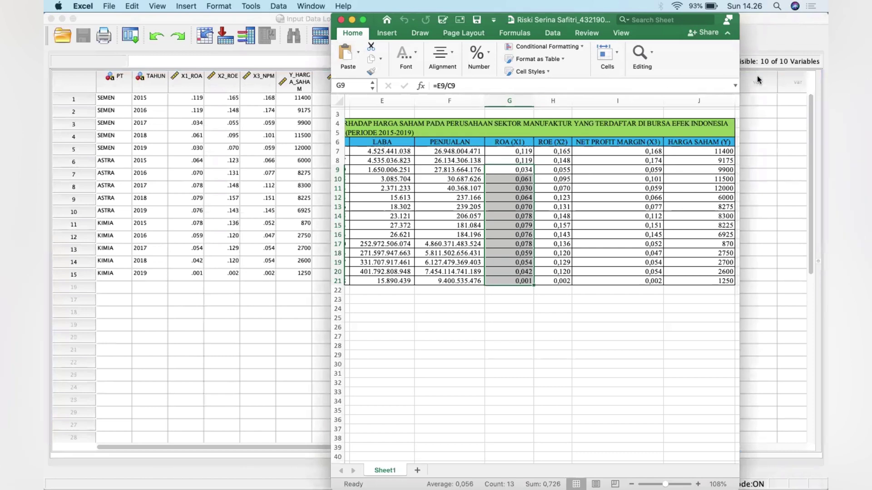
left_click_drag(740, 94, 823, 94)
scroll(592, 204, "right", 3)
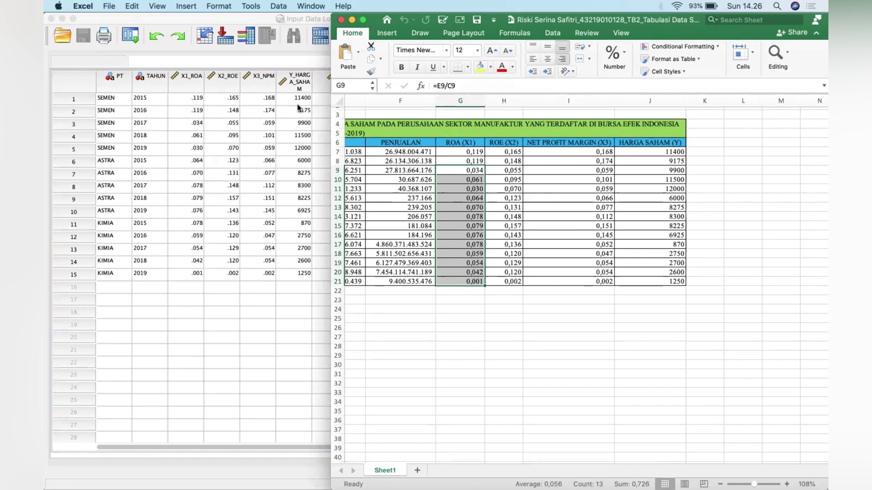
- Set up a linear regression in SPSS with Trans_HARGA_SAHAM as the dependent variable and X1_ROA as the independent variable
left_click(270, 113)
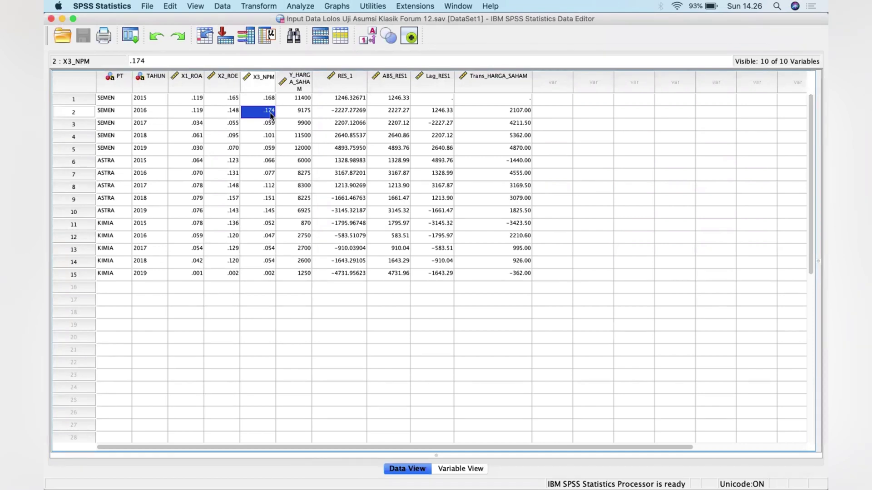
left_click(300, 6)
mouse_move(327, 112)
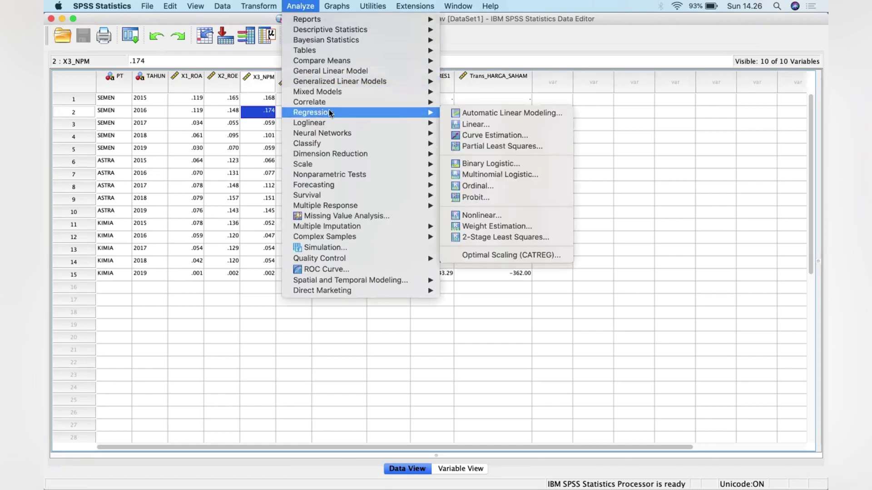
left_click(472, 124)
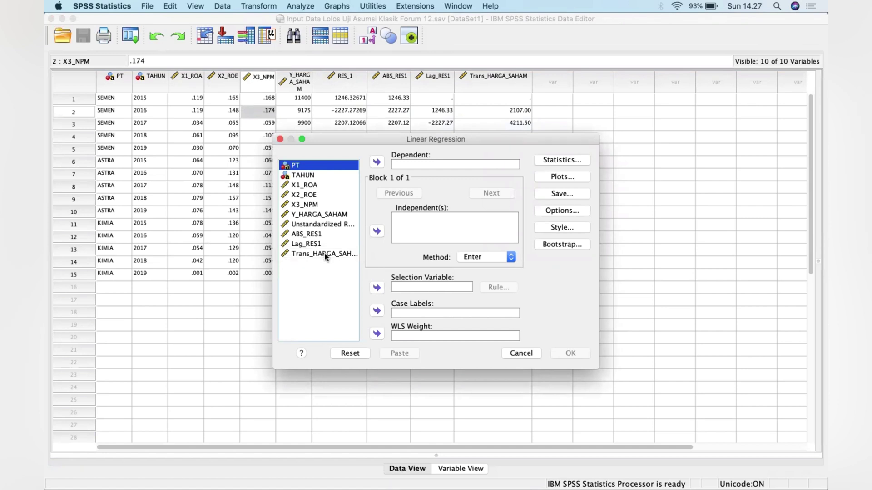
left_click(325, 255)
left_click(377, 162)
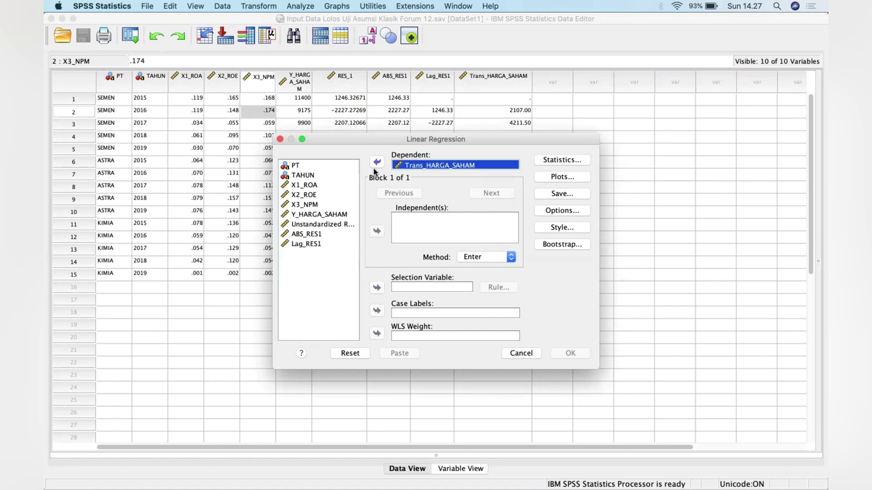
left_click(310, 186)
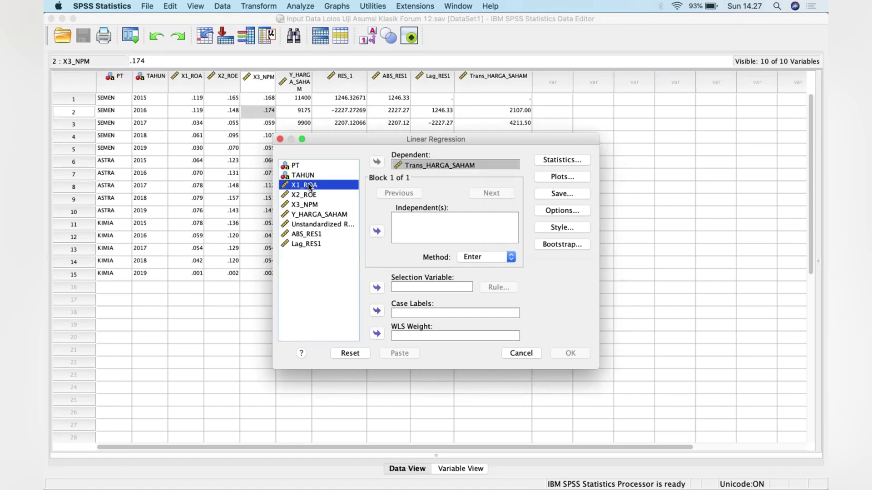
left_click(376, 232)
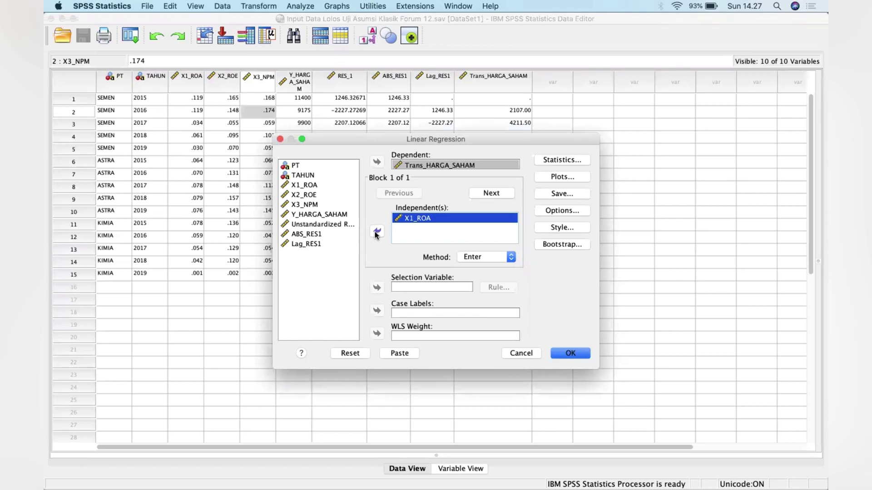
- Keep the Estimates and Model fit statistics and run the X1_ROA regression, bringing up its output
left_click(565, 161)
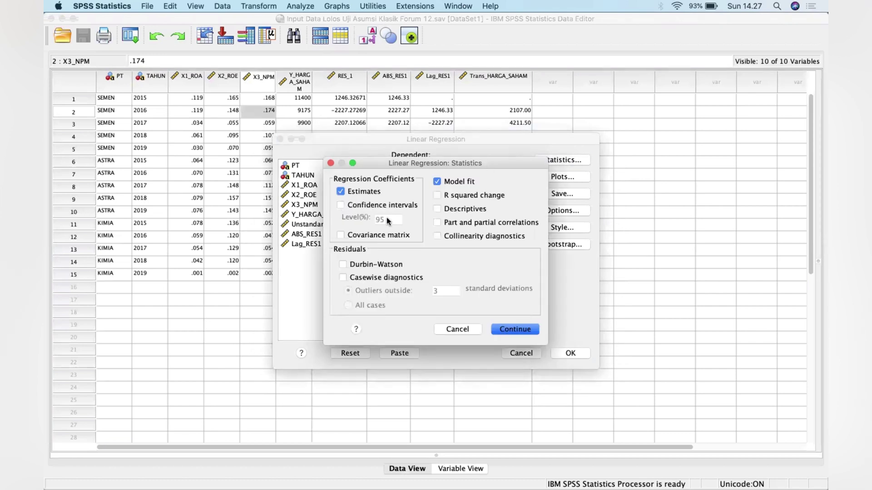
left_click(530, 330)
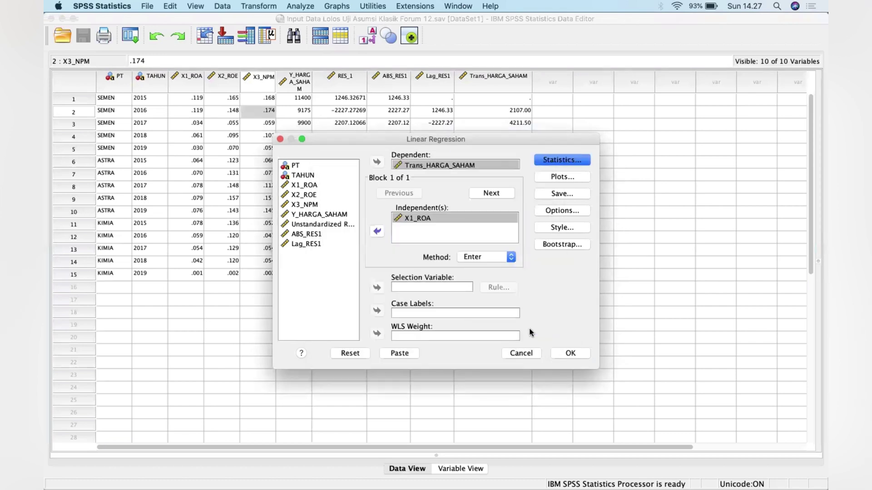
left_click(571, 353)
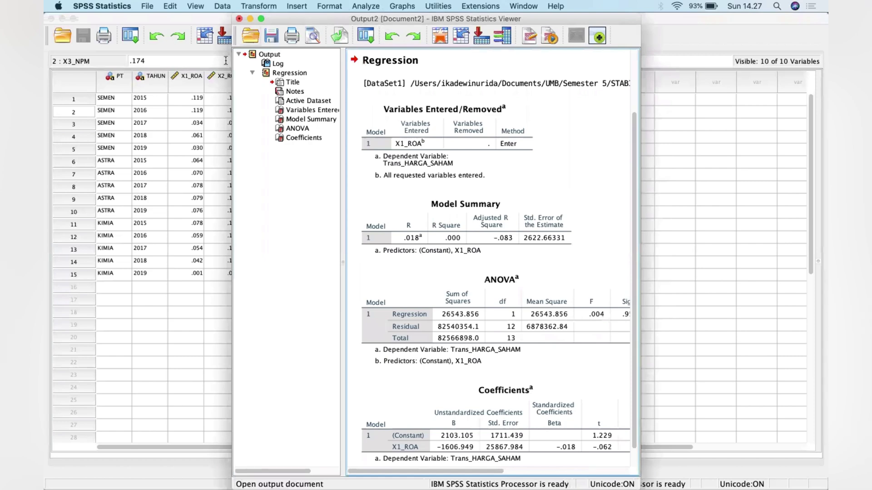
left_click(607, 130)
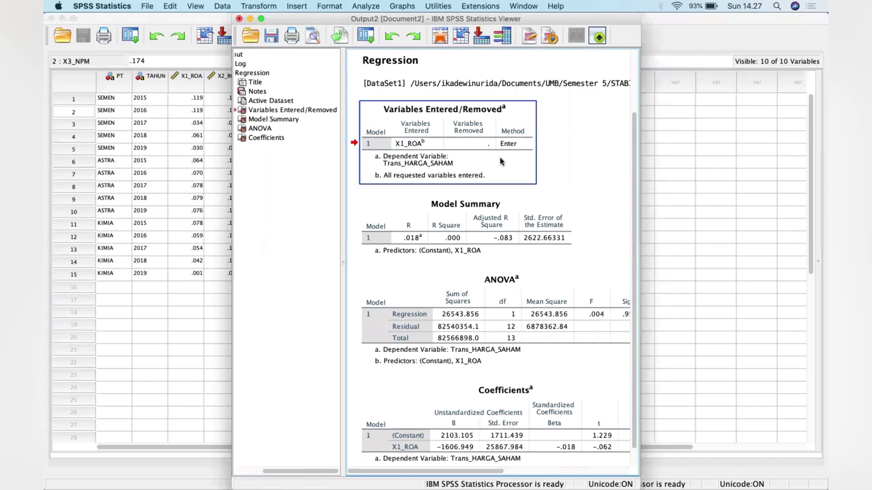
- Reset the linear regression setup and assign Trans_HARGA_SAHAM as the dependent variable and X2_ROE as the independent variable
left_click(376, 6)
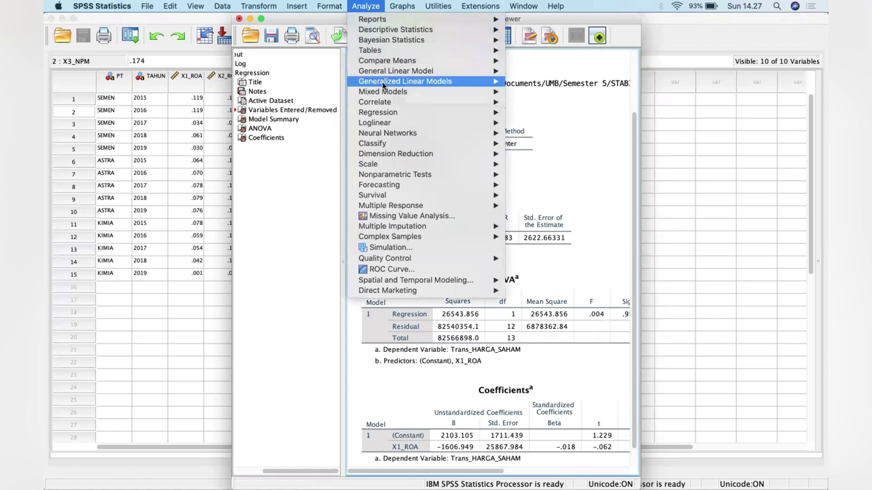
mouse_move(399, 112)
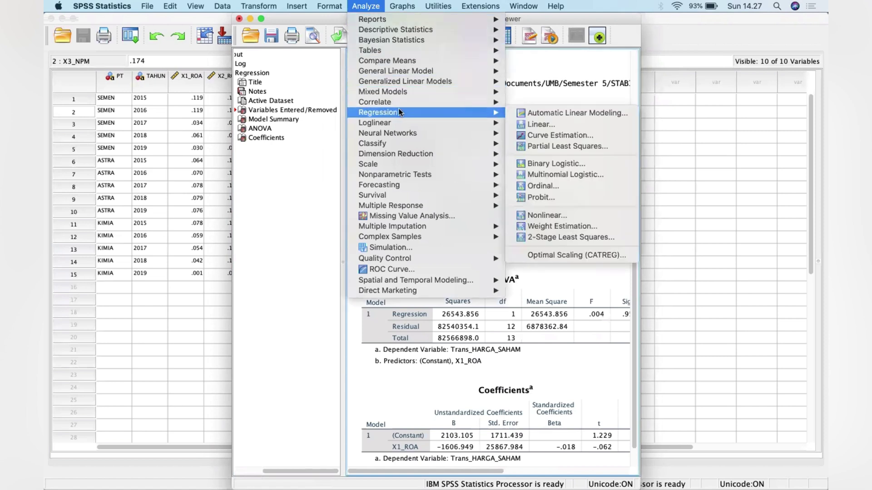
left_click(513, 124)
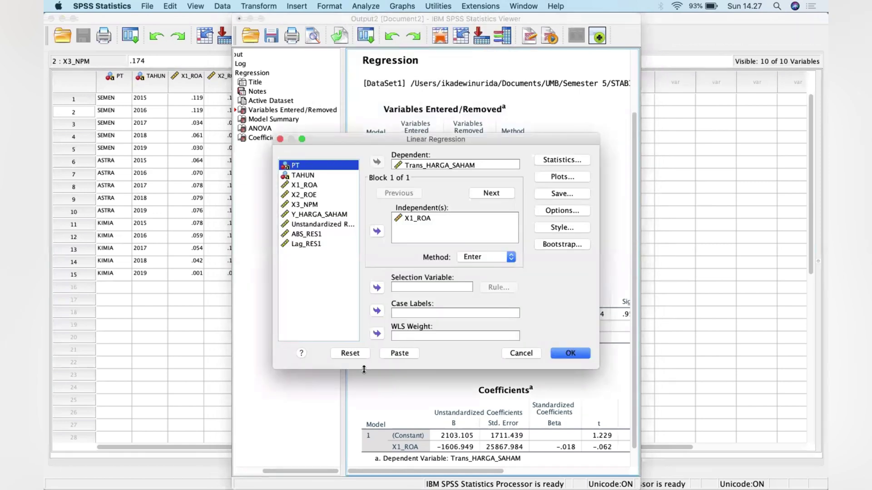
left_click(355, 357)
left_click(315, 253)
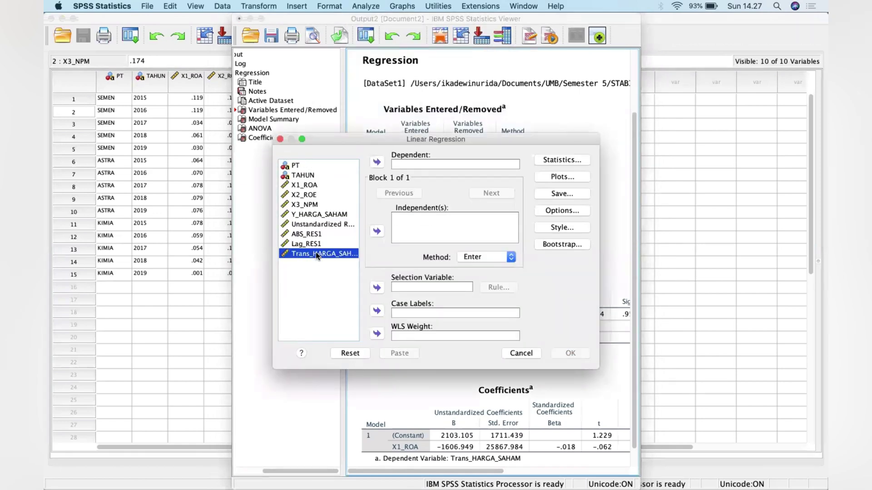
left_click(377, 162)
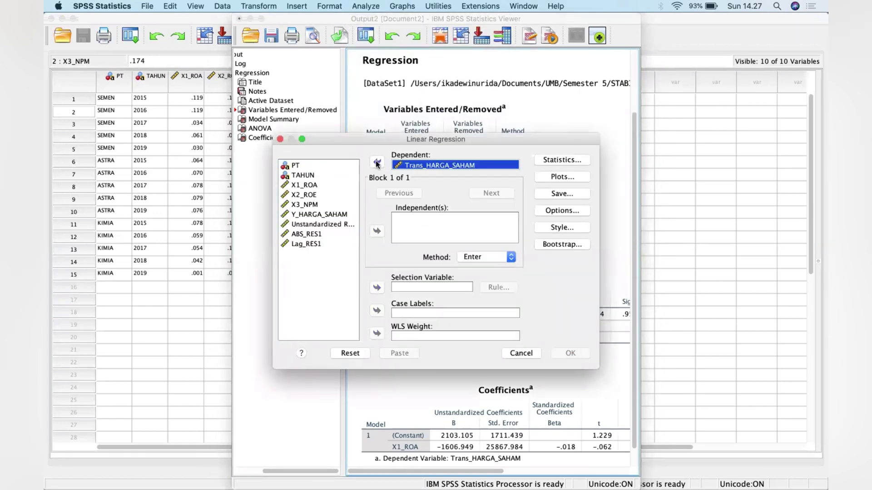
left_click(312, 197)
left_click(377, 231)
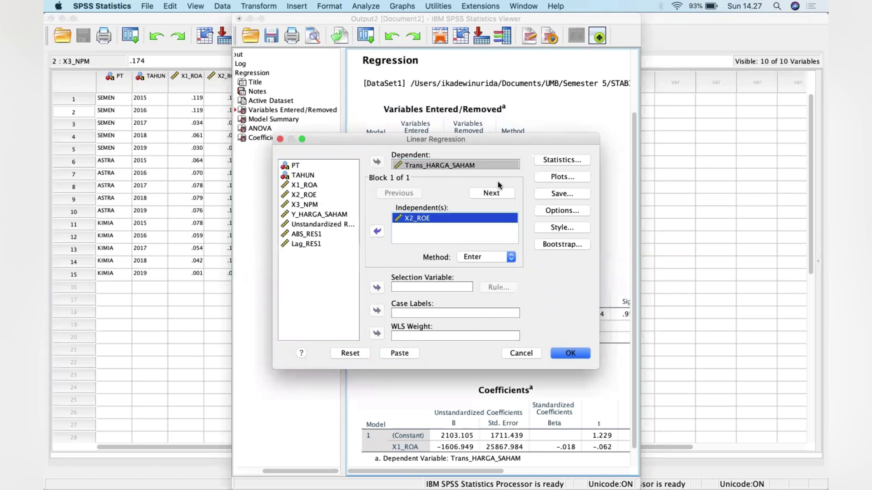
- Run the X2_ROE regression with Estimates and Model fit kept, and move the output window aside to uncover the data
left_click(575, 162)
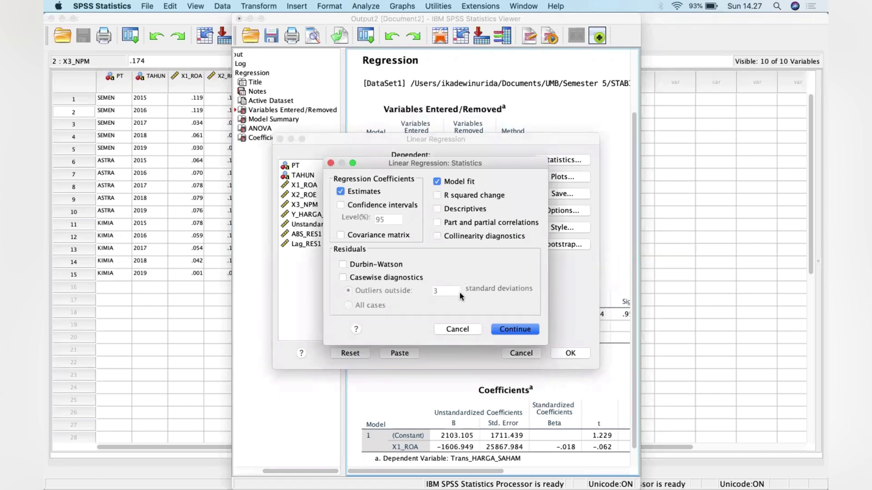
left_click(521, 334)
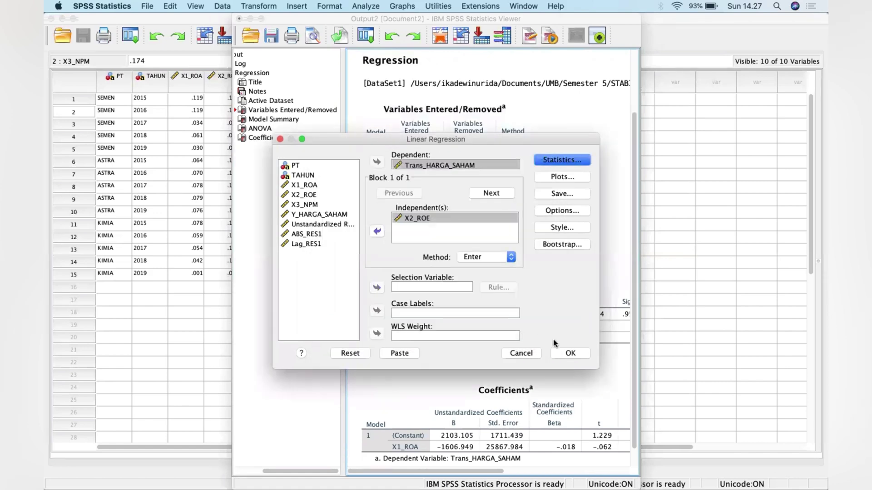
left_click(567, 354)
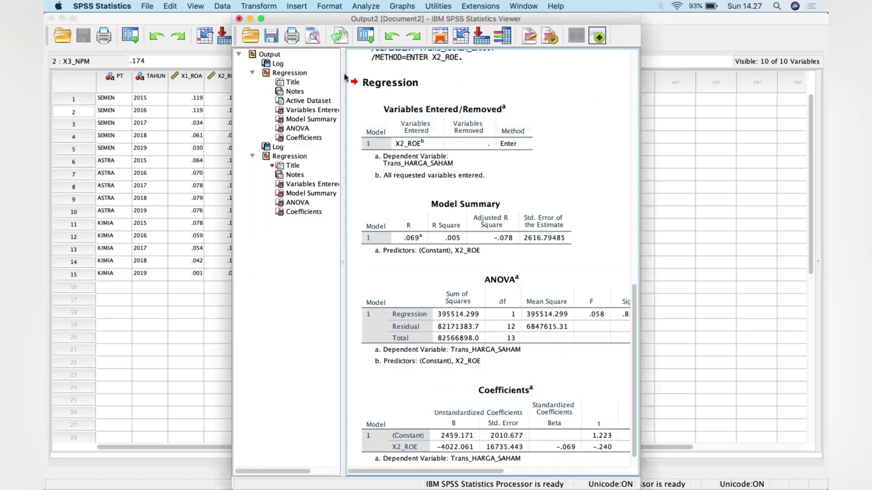
left_click_drag(344, 21, 531, 18)
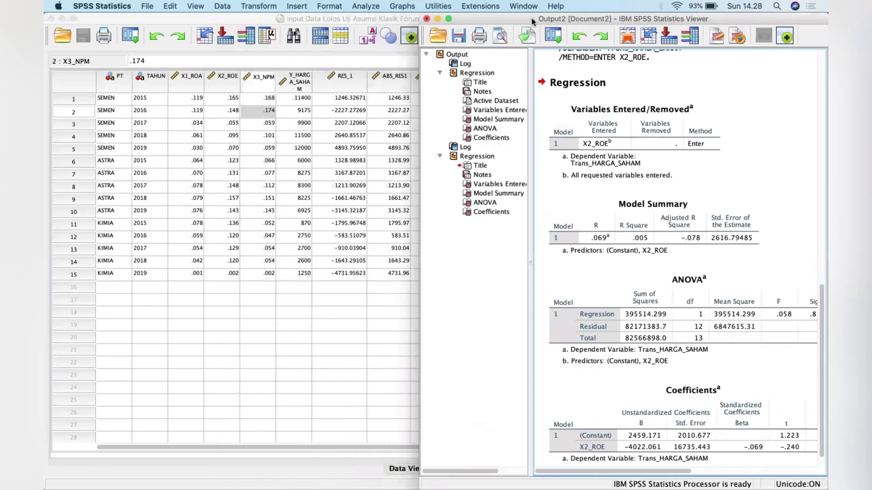
- Reset the linear regression setup and assign Trans_HARGA_SAHAM as the dependent variable and X3_NPM as the independent variable
left_click(374, 6)
mouse_move(443, 113)
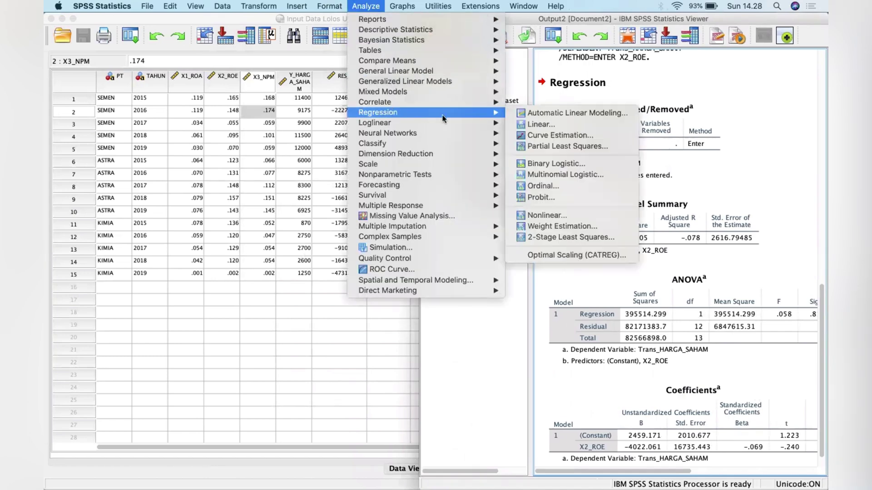
left_click(514, 124)
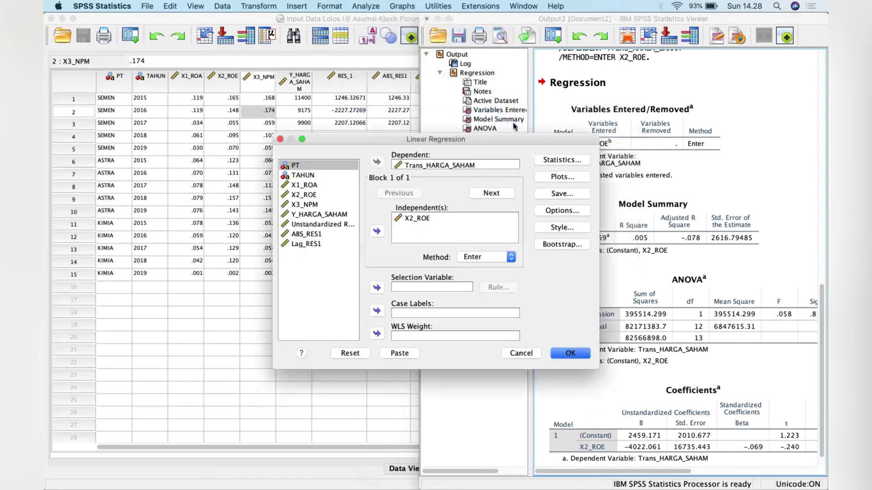
left_click(360, 355)
left_click(333, 255)
left_click(376, 161)
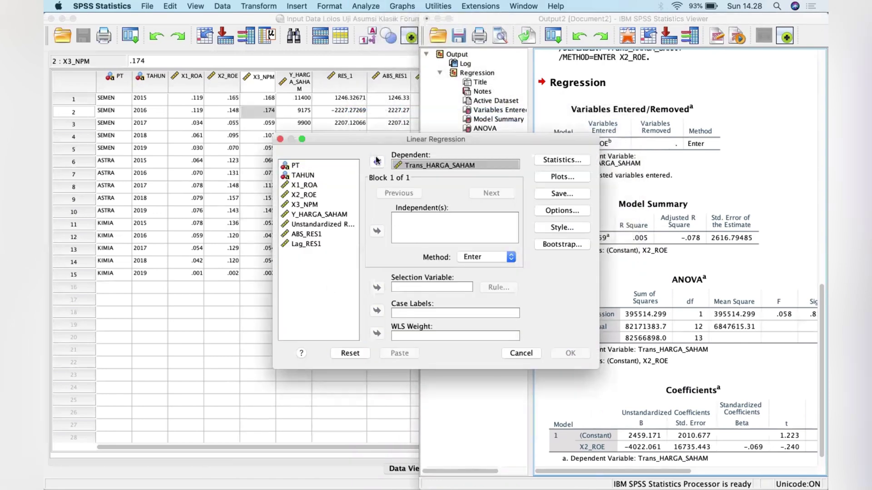
left_click(305, 205)
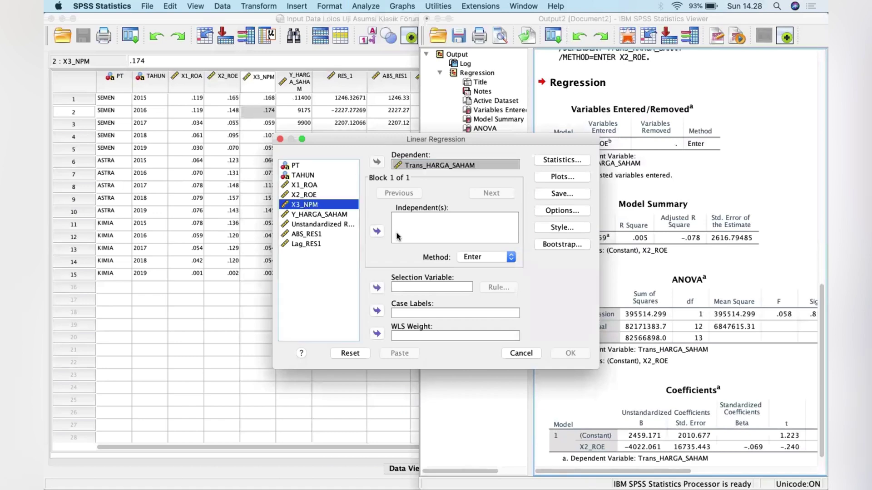
left_click(376, 232)
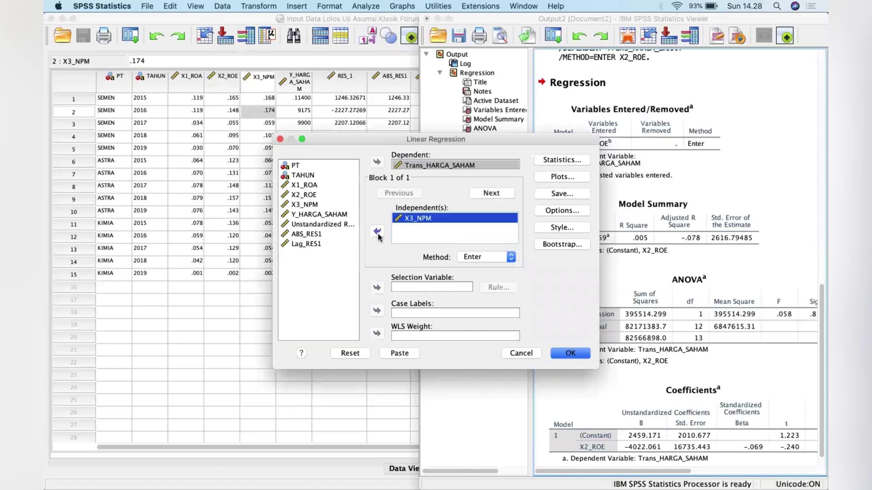
- Run the X3_NPM regression with the Estimates and Model fit statistics kept
left_click(563, 159)
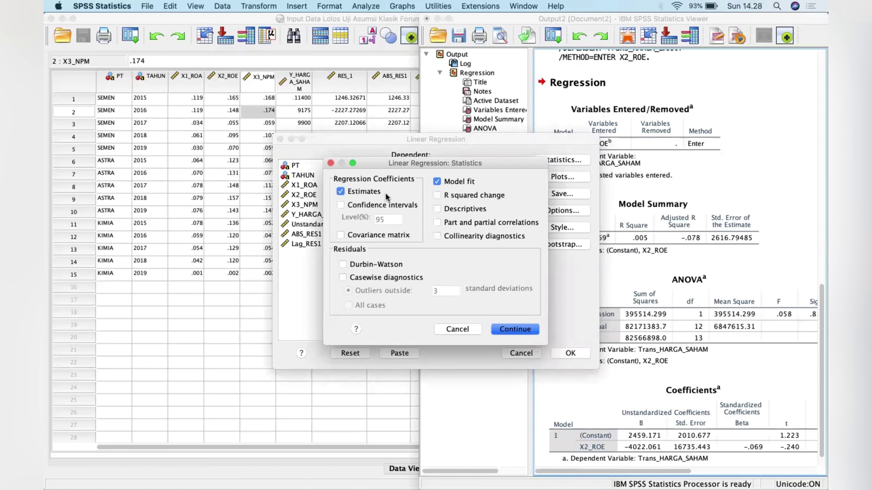
left_click(515, 329)
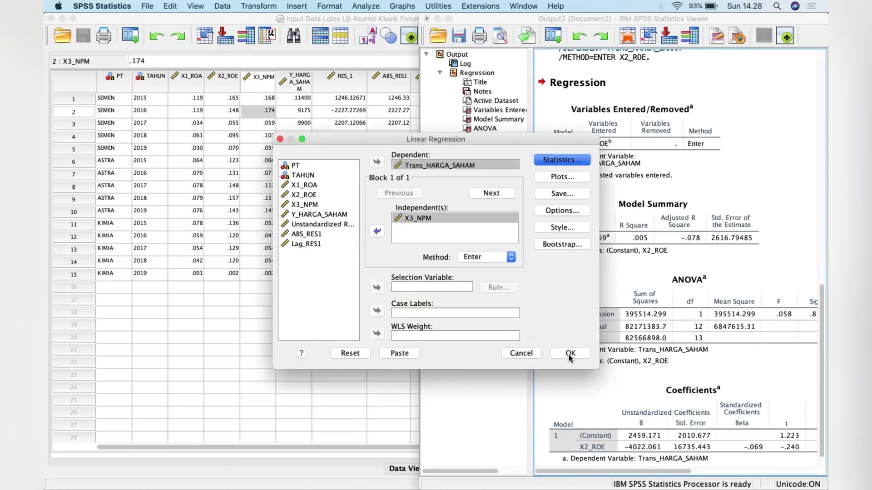
left_click(571, 354)
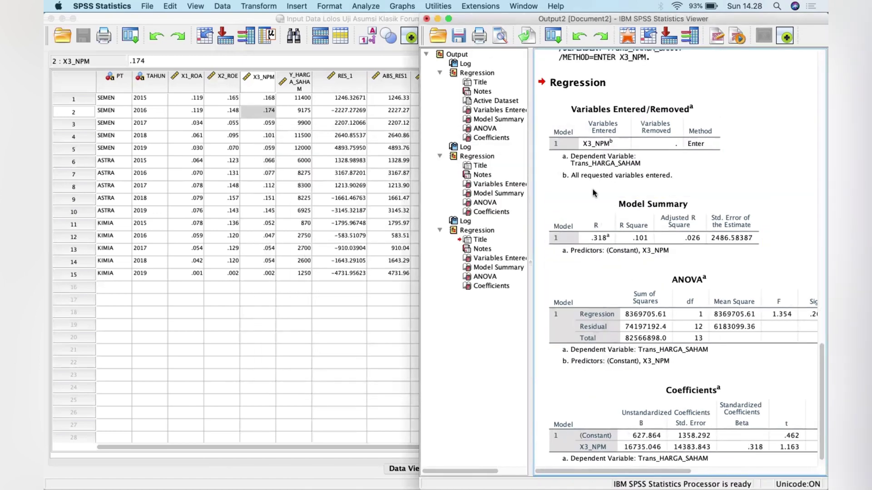
- Switch to the Word report so it sits beside the SPSS output, and widen the output's contents pane by narrowing its outline
key("ctrl+Up")
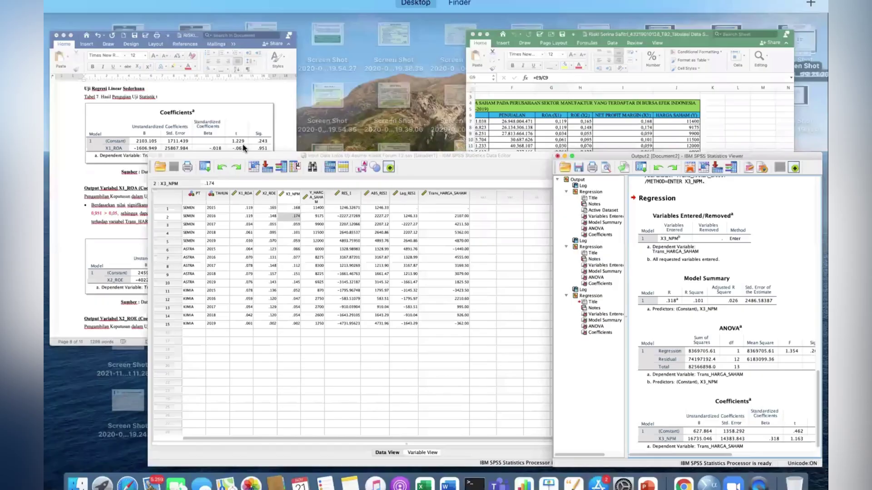
left_click(161, 108)
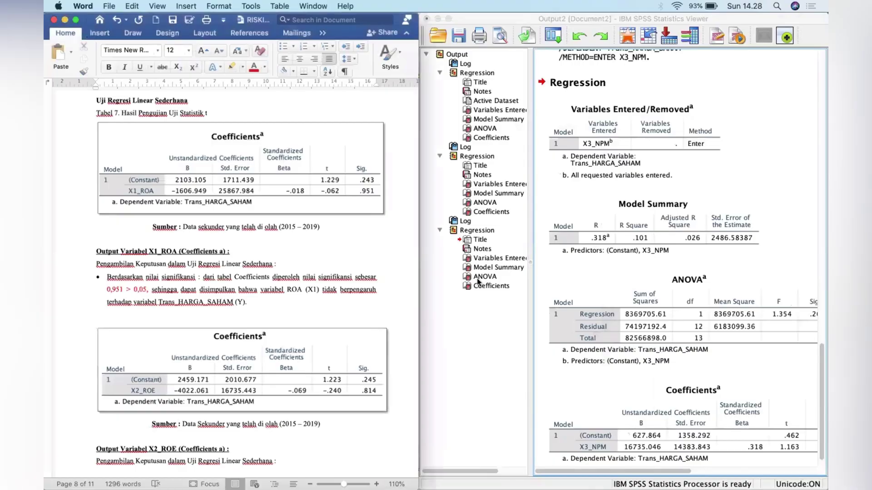
left_click(530, 273)
left_click_drag(530, 273, 453, 272)
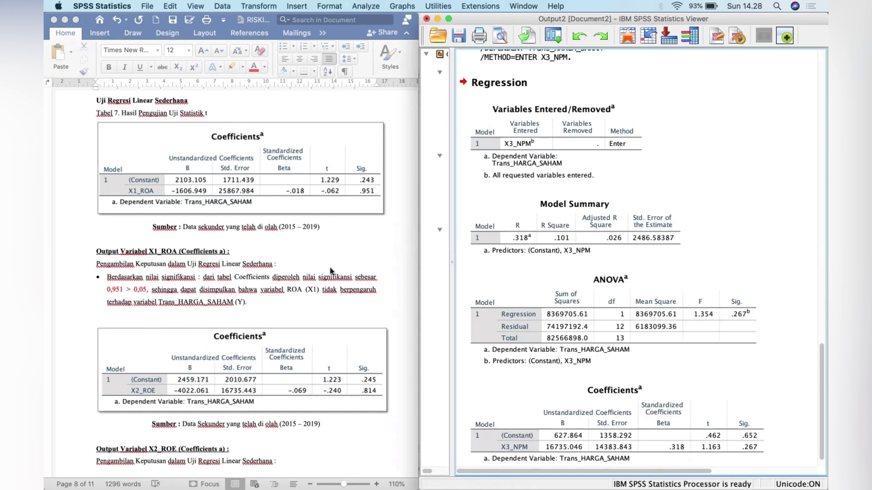
- Examine the X1_ROA significance value in the SPSS Coefficients table against the X1_ROA conclusion in the Word report
left_click(536, 243)
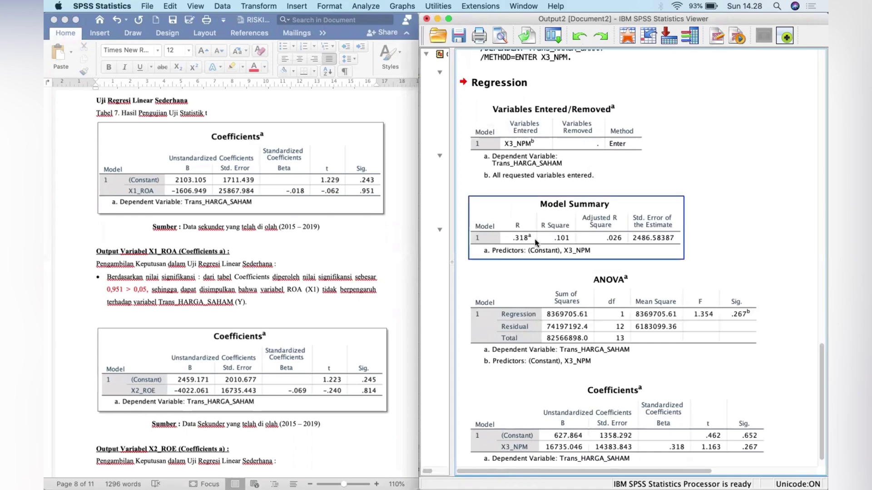
scroll(536, 243, "down", 1)
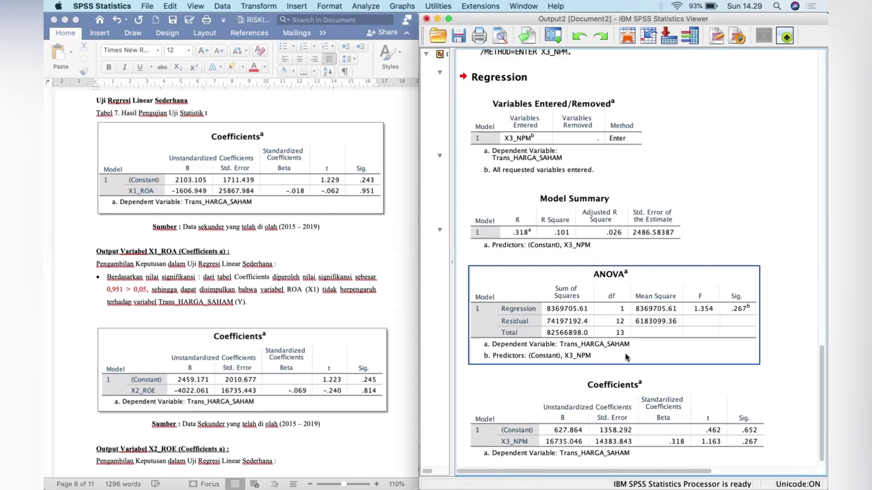
scroll(628, 359, "down", 2)
scroll(629, 286, "up", 15)
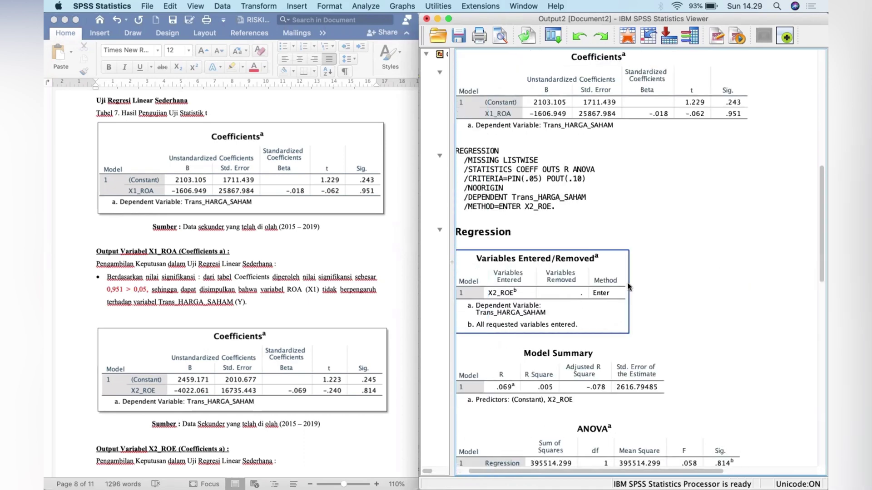
scroll(629, 287, "up", 8)
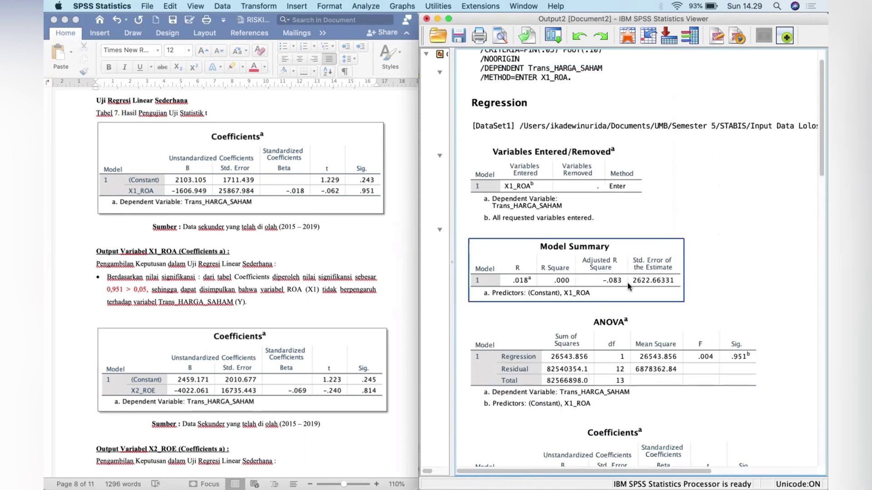
scroll(594, 328, "down", 5)
scroll(629, 300, "down", 5)
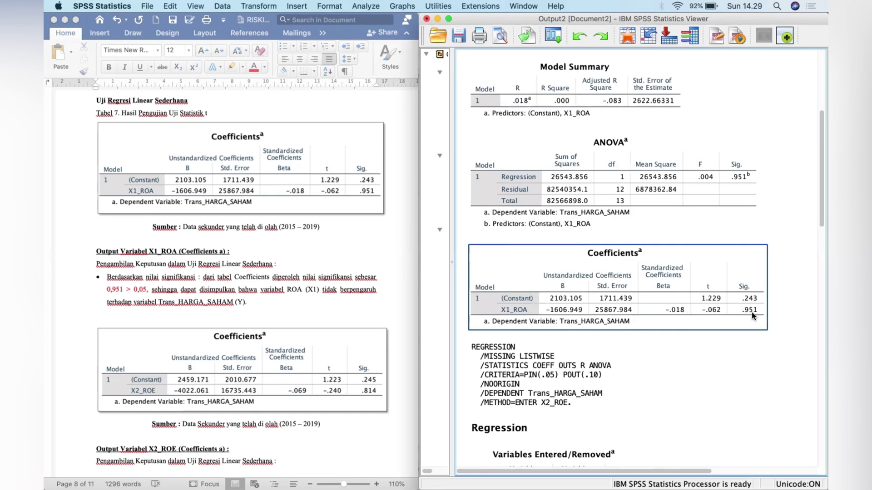
- Examine the X2_ROE significance value in the SPSS Coefficients table against the X2_ROE conclusion in the Word report
scroll(341, 351, "down", 2)
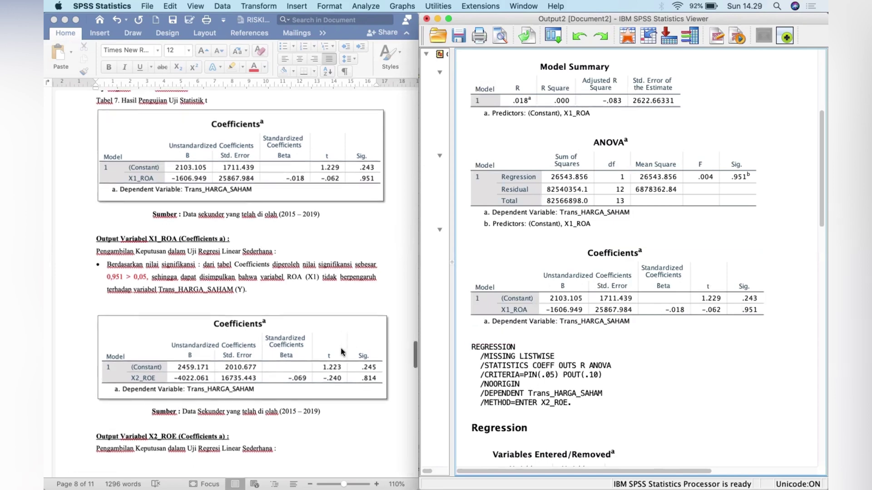
scroll(592, 372, "down", 5)
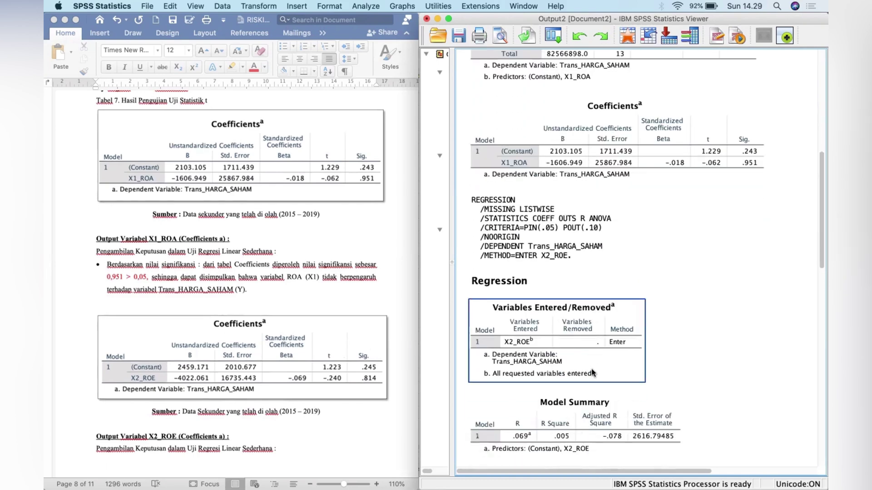
scroll(592, 372, "down", 5)
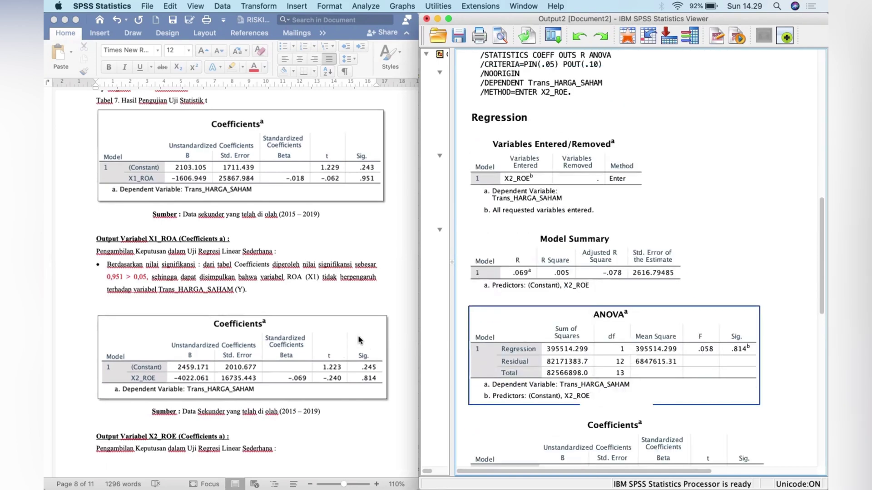
scroll(358, 340, "down", 5)
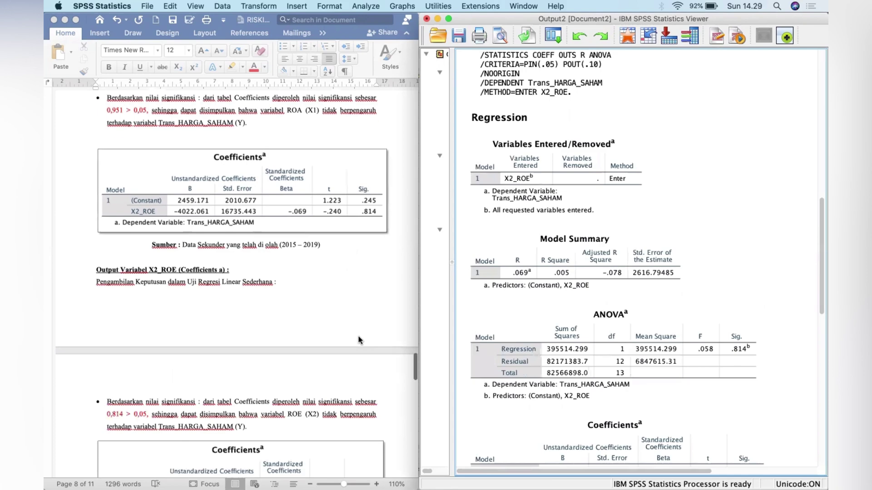
scroll(667, 104, "down", 10)
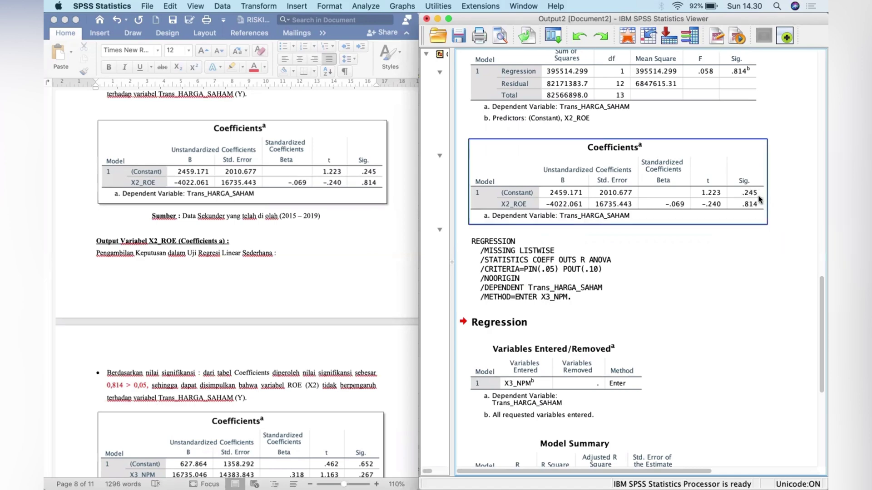
- Examine the X3_NPM significance value in the SPSS Coefficients table against the X3_NPM conclusion in the Word report
left_click(592, 265)
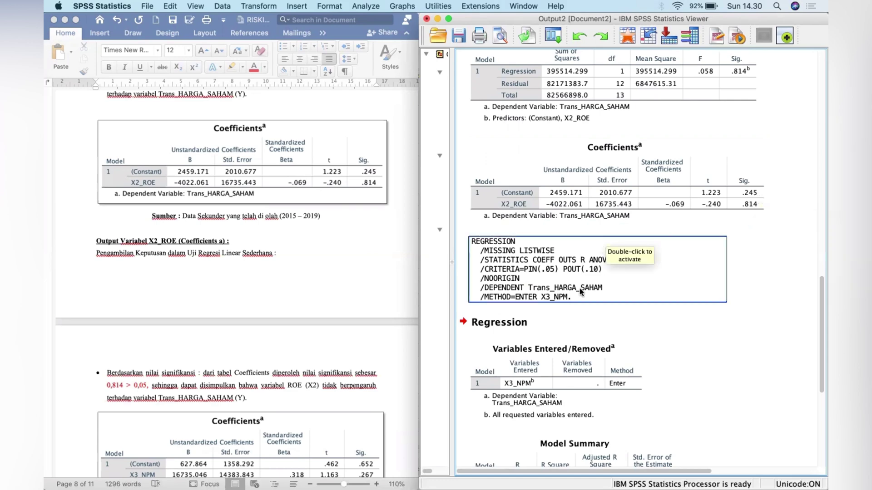
left_click(582, 305)
left_click(501, 326)
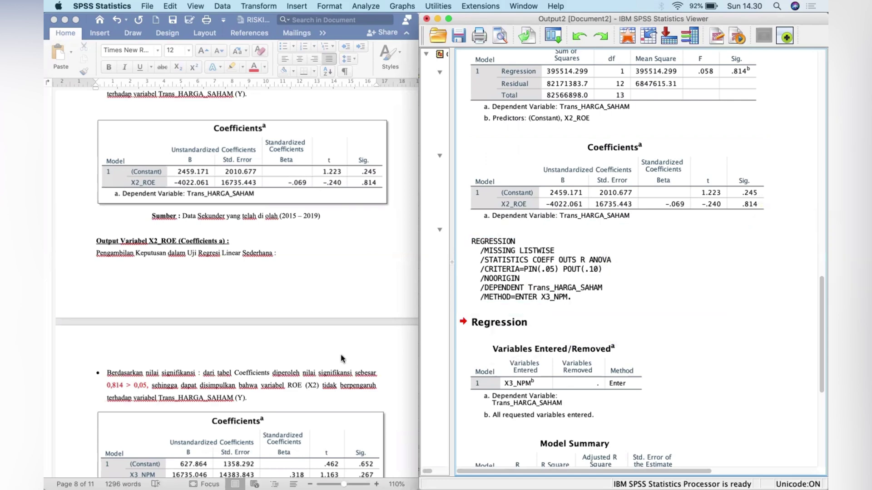
scroll(341, 359, "down", 10)
scroll(342, 359, "down", 2)
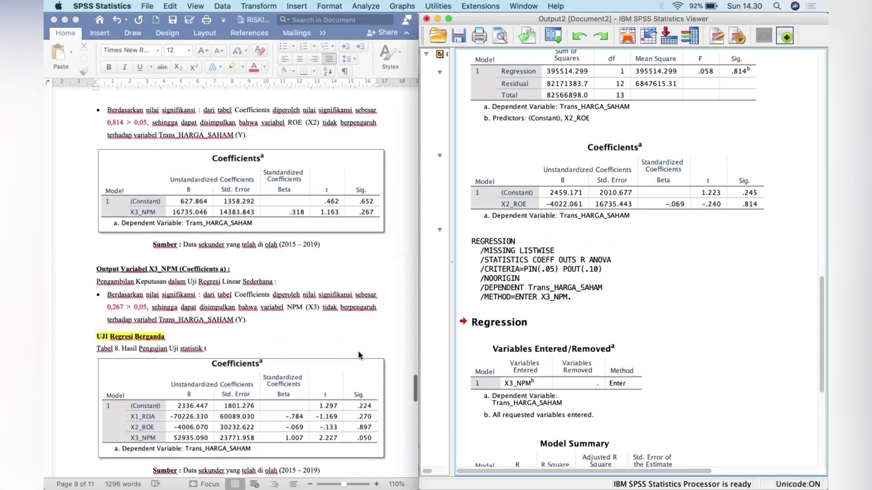
scroll(686, 357, "down", 10)
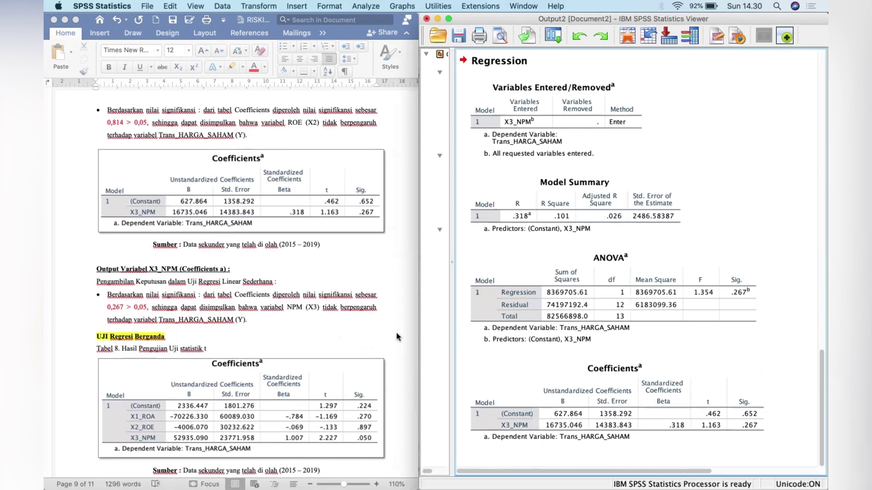
scroll(354, 344, "down", 4)
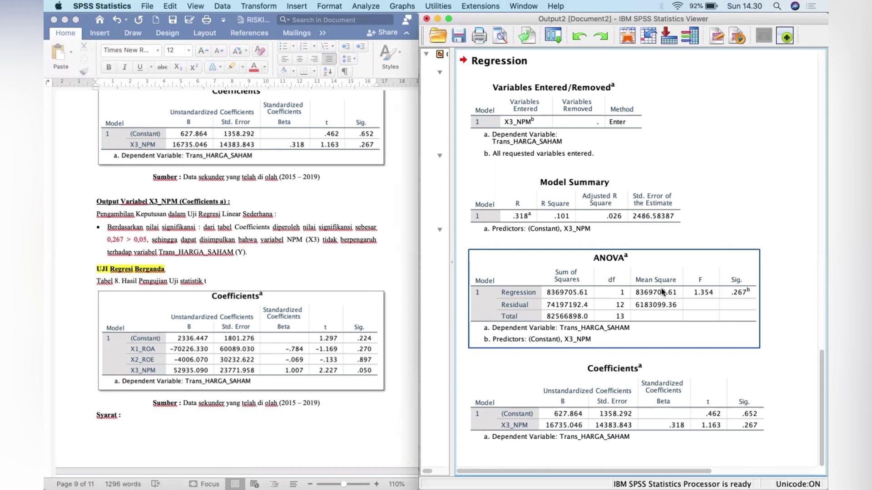
left_click(604, 404)
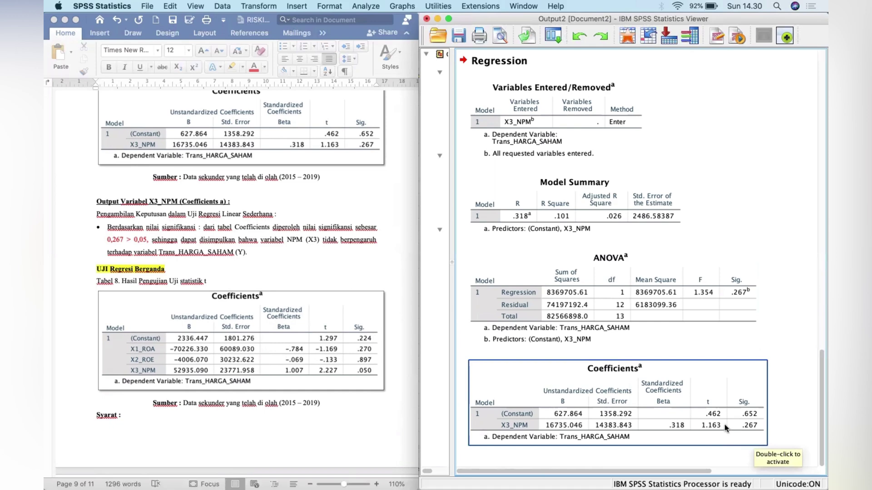
left_click(607, 334)
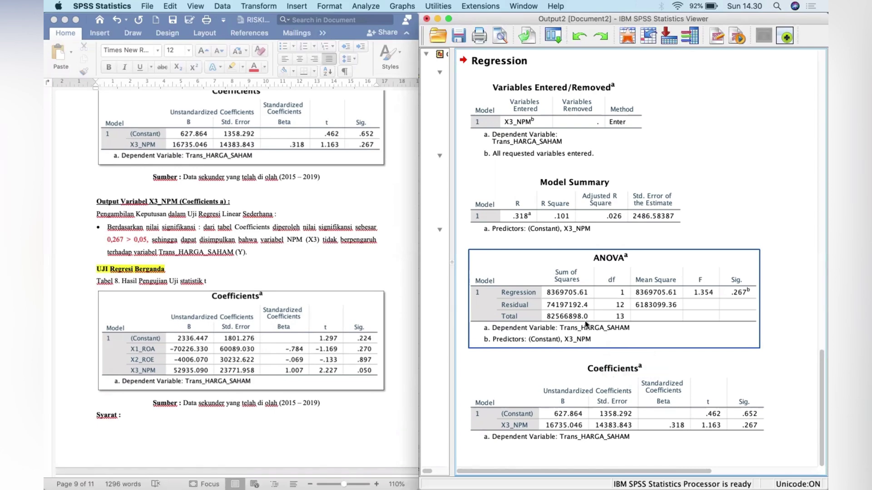
left_click(461, 243)
- Return to the SPSS data editor, start a Linear Regression with cleared settings, and set Trans_HARGA_SAHAM as the dependent variable
key("ctrl+Up")
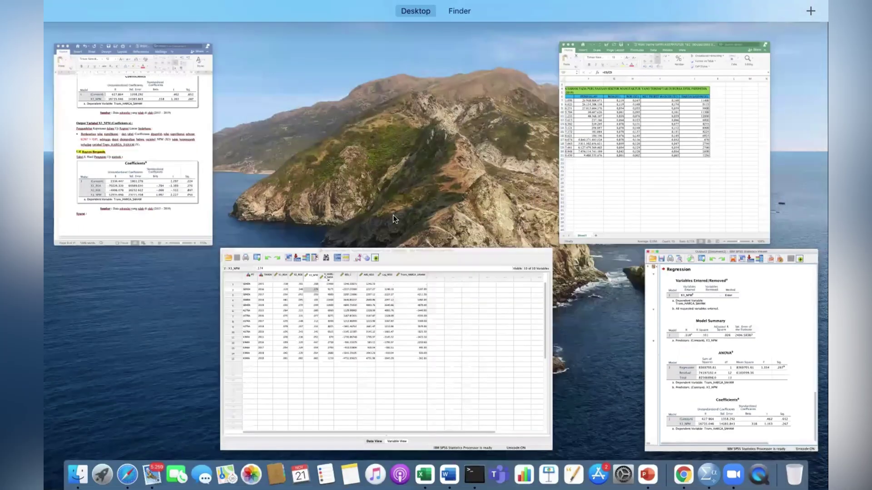
left_click(373, 356)
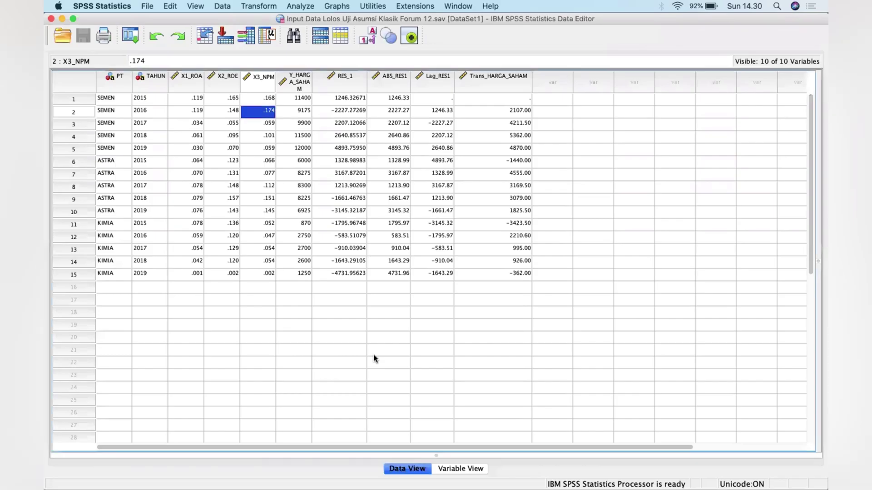
left_click(309, 6)
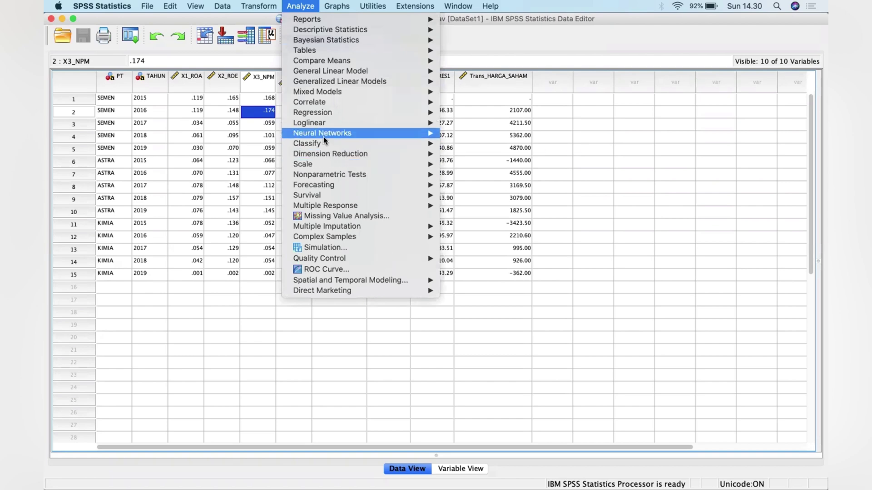
mouse_move(341, 113)
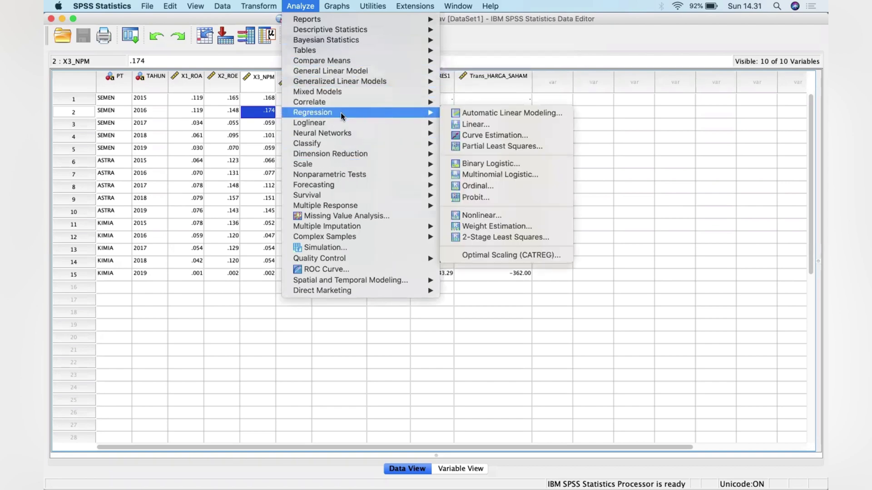
left_click(447, 124)
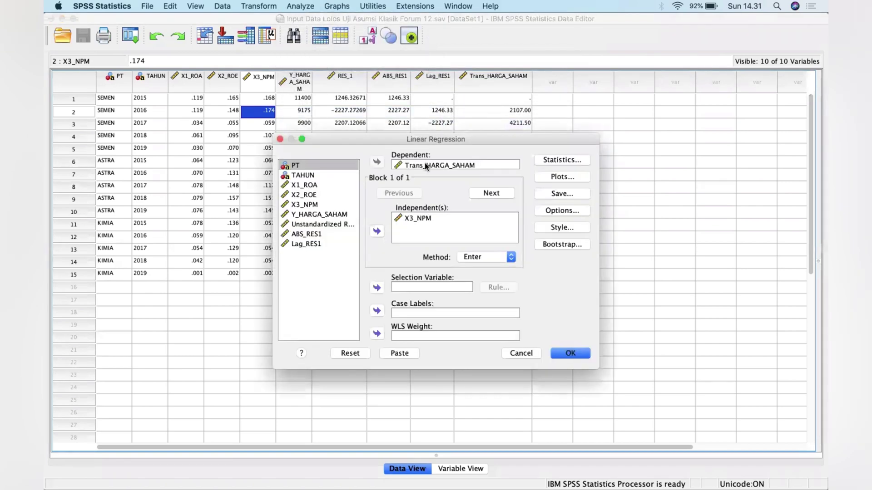
left_click(357, 352)
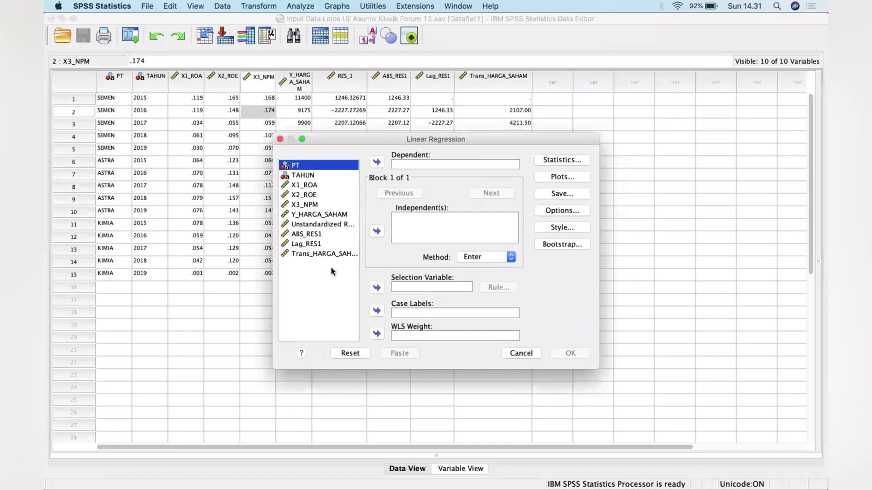
left_click(335, 253)
left_click(378, 162)
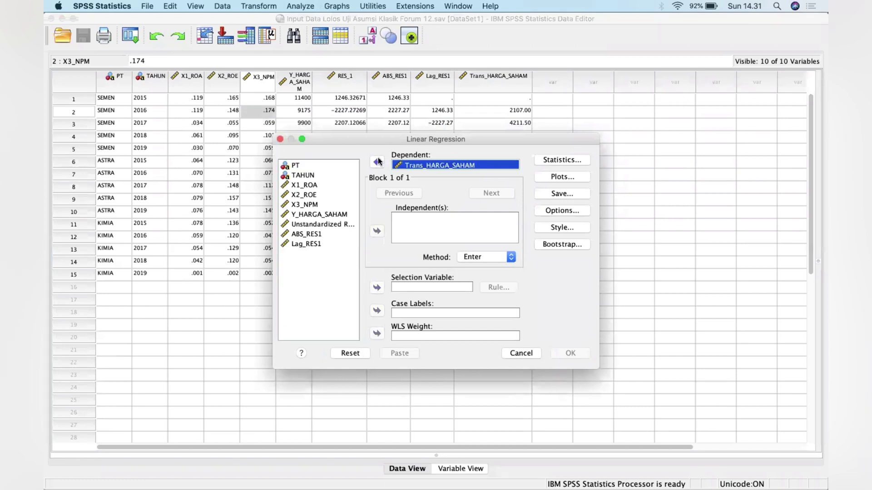
- Add X1_ROA, X2_ROE and X3_NPM together as the independent variables of the regression
left_click(302, 196)
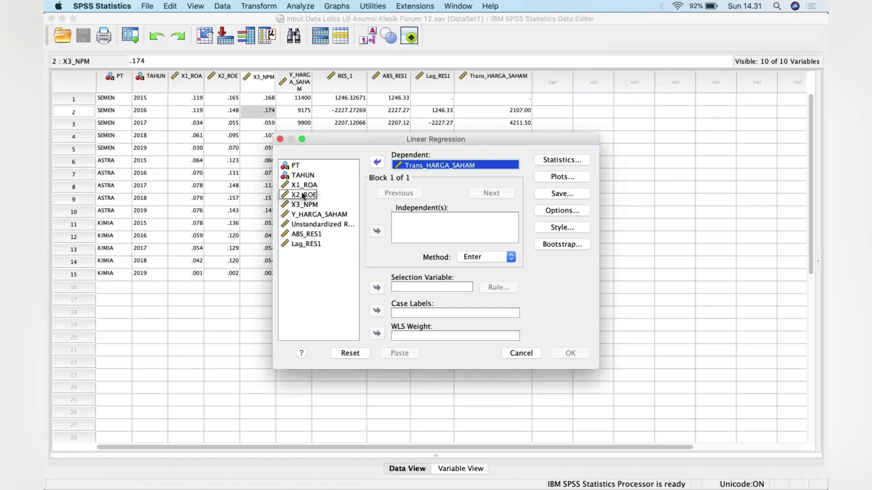
left_click_drag(303, 196, 296, 184)
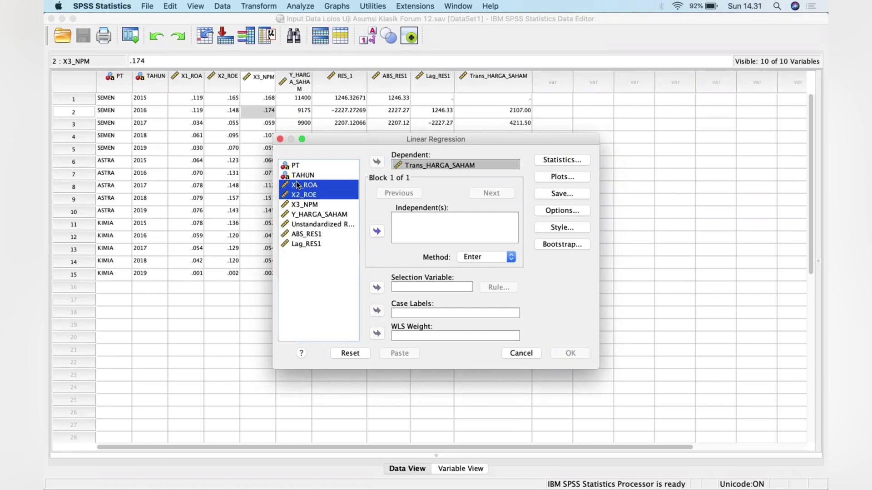
key("shift+Down")
left_click(377, 232)
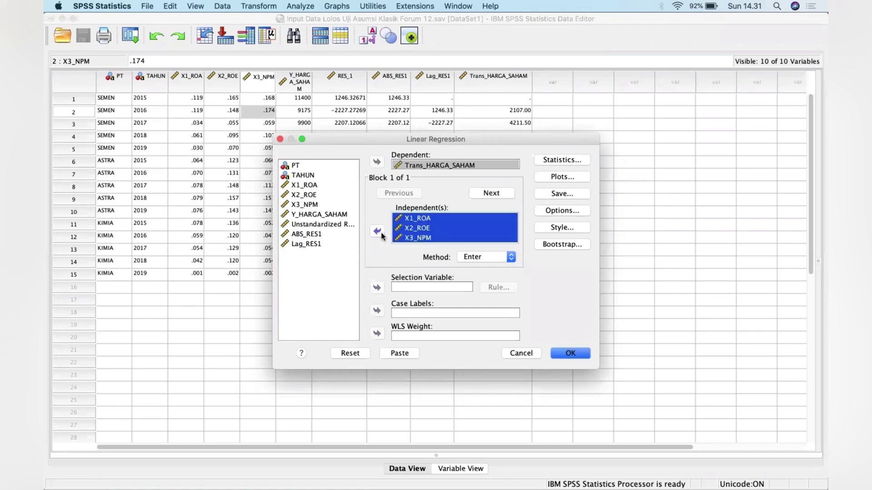
- Keep Estimates and Model fit as the regression statistics and run the multiple regression
left_click(575, 159)
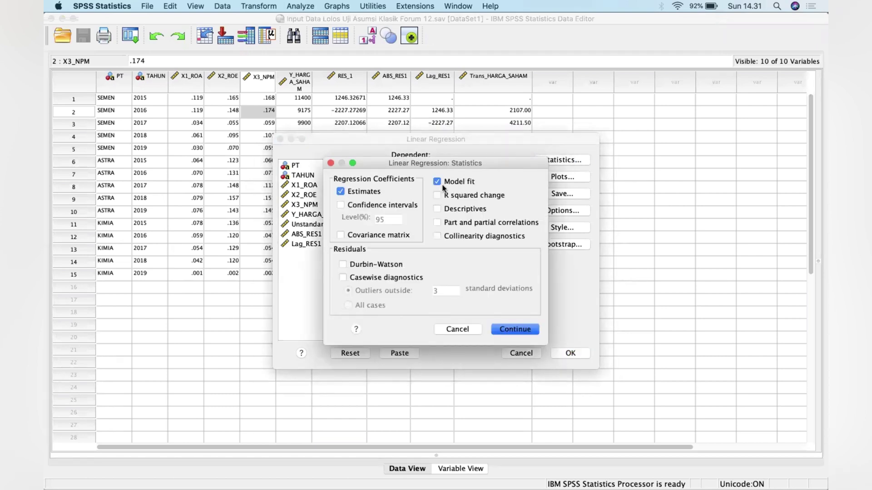
left_click(503, 332)
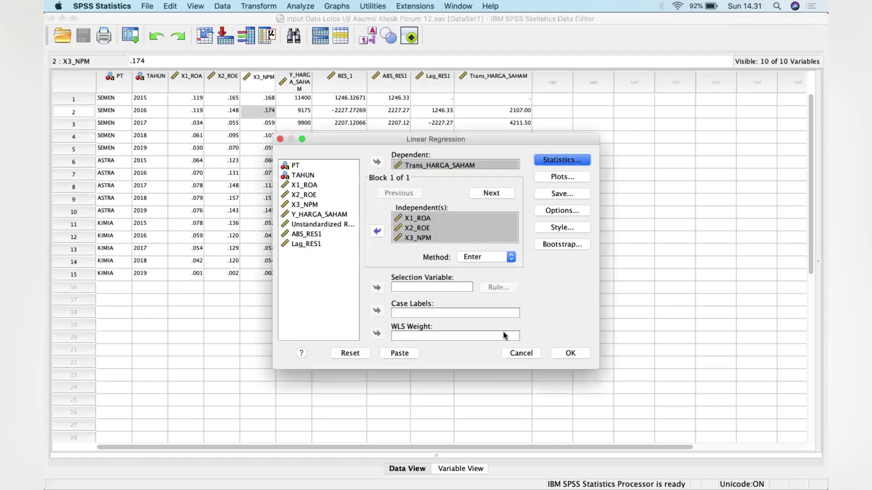
left_click(570, 354)
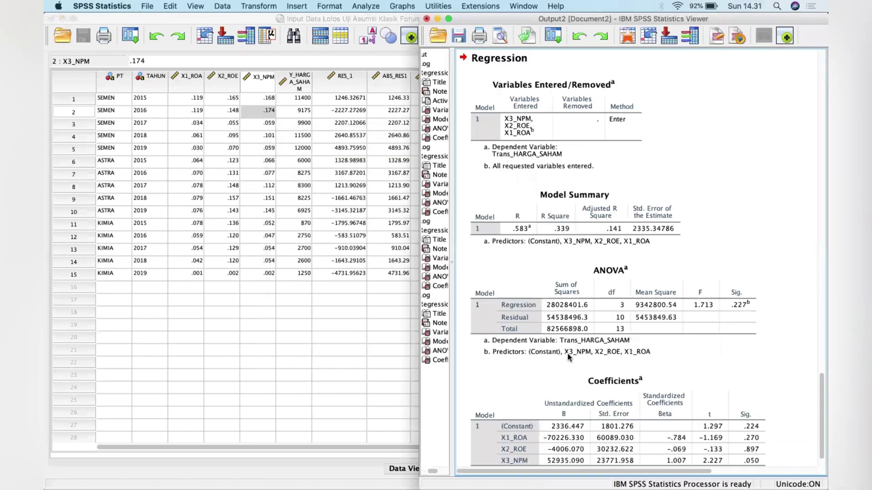
- Look over the multiple regression's ANOVA and Coefficients tables, and bring the Word report's UJI Regresi Berganda section up beside them
left_click(653, 287)
scroll(653, 287, "down", 2)
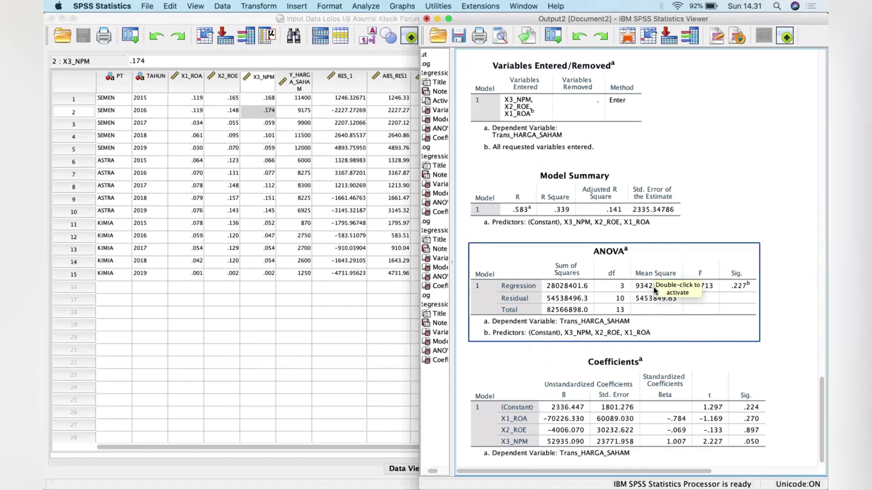
left_click(640, 373)
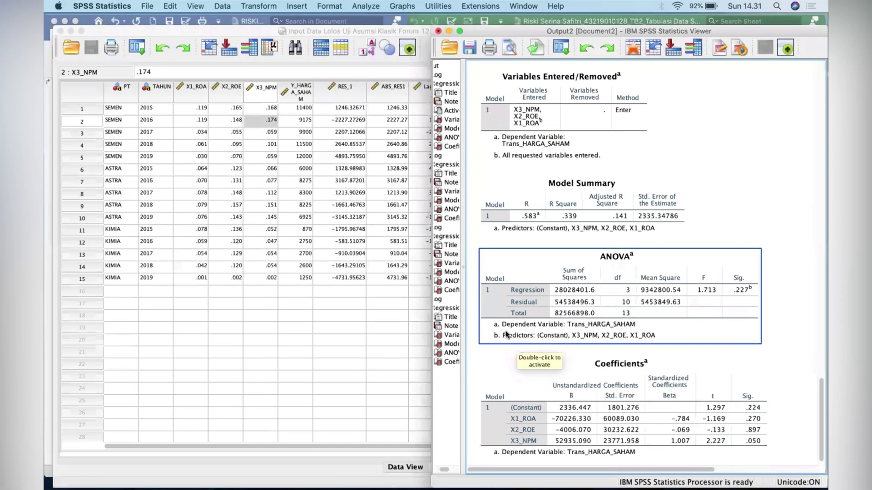
key("ctrl+Up")
left_click(148, 178)
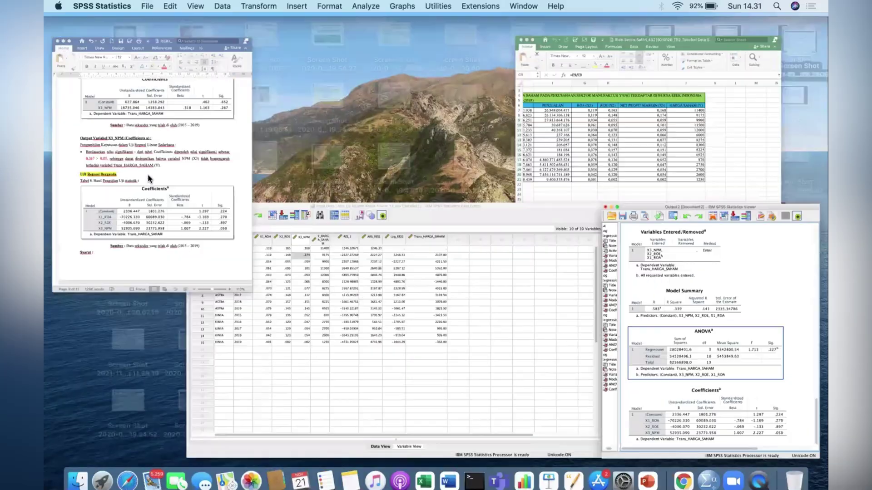
scroll(305, 322, "down", 2)
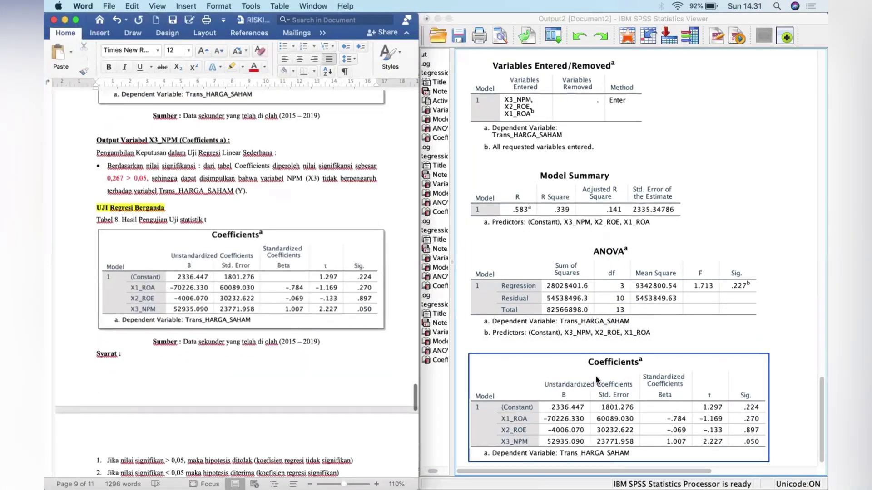
scroll(596, 377, "down", 1)
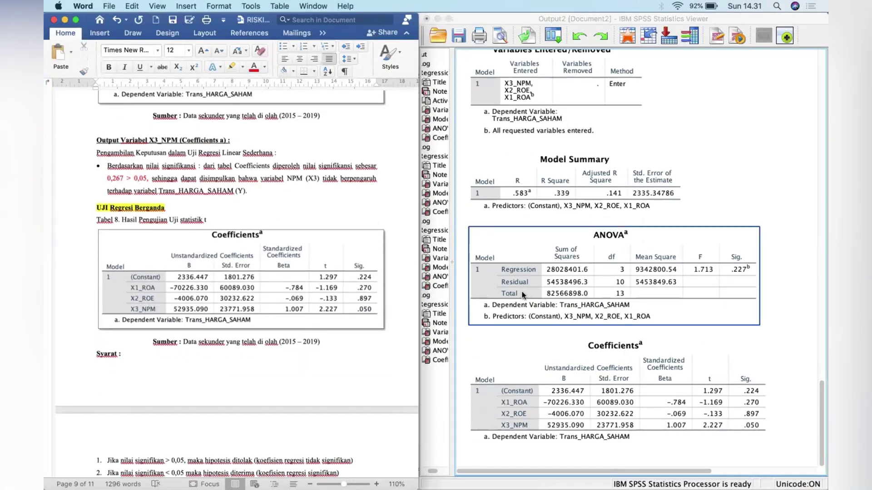
- Examine the t-test table and the 0,05 significance criteria in the Word report alongside the SPSS Coefficients table
scroll(287, 351, "down", 4)
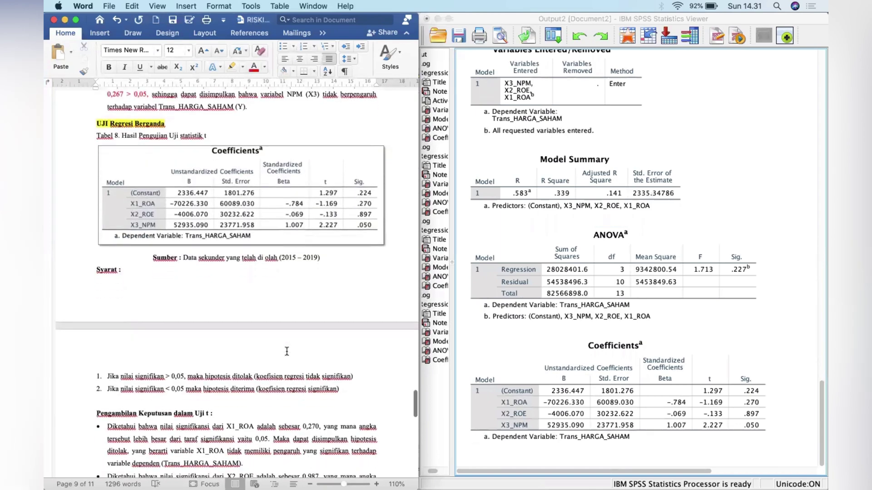
scroll(287, 351, "down", 4)
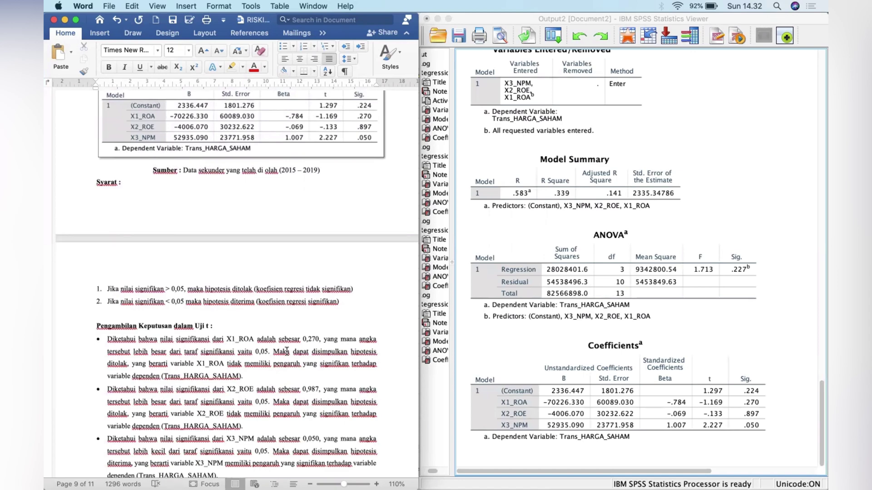
scroll(287, 351, "down", 2)
left_click(631, 314)
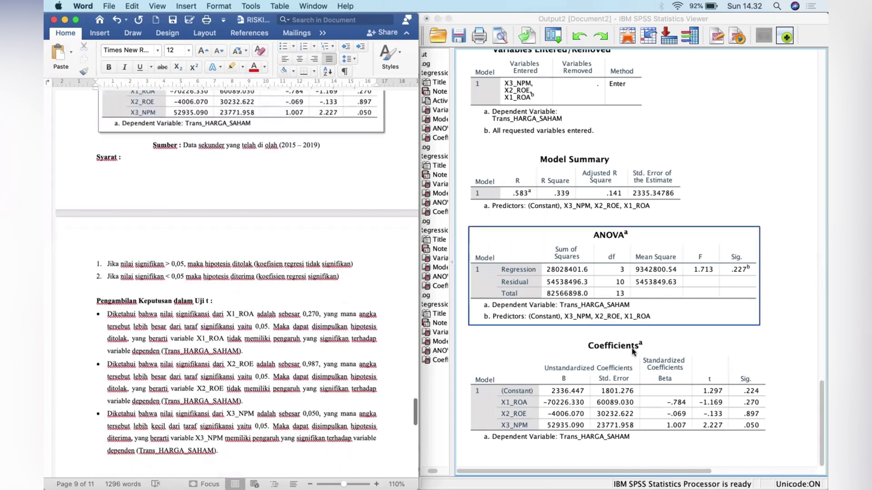
scroll(331, 229, "up", 4)
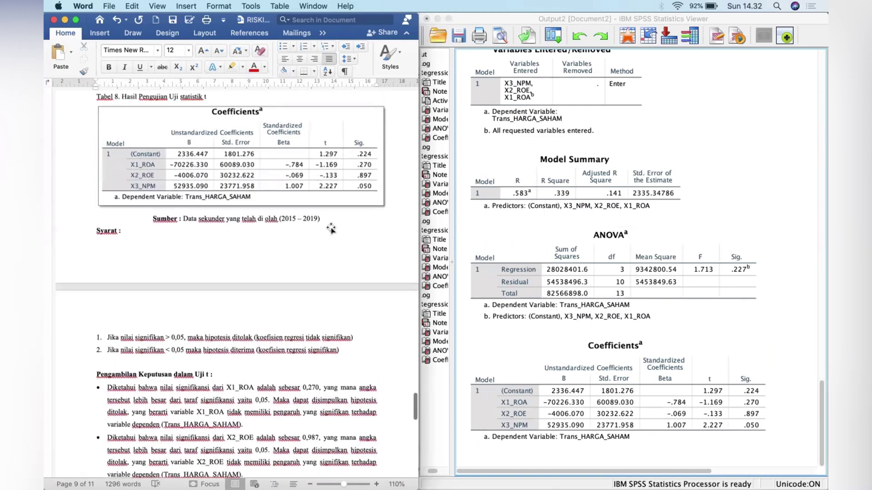
scroll(331, 229, "up", 2)
scroll(331, 229, "down", 8)
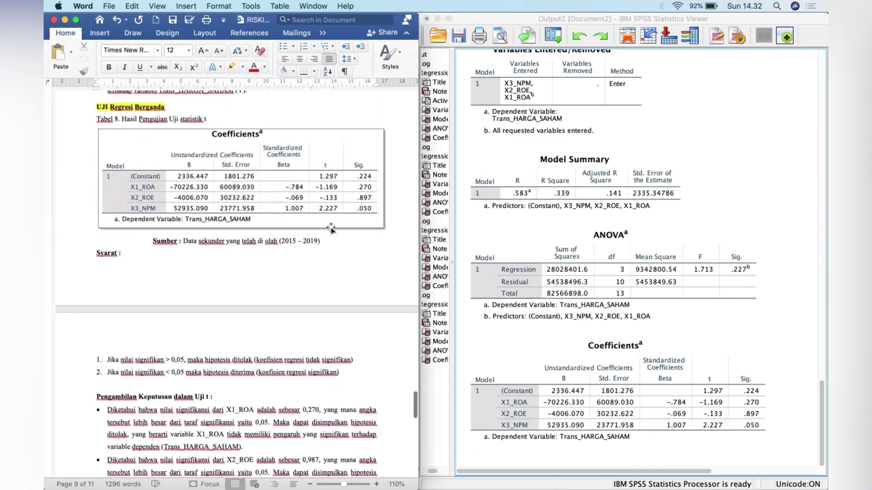
scroll(361, 251, "up", 6)
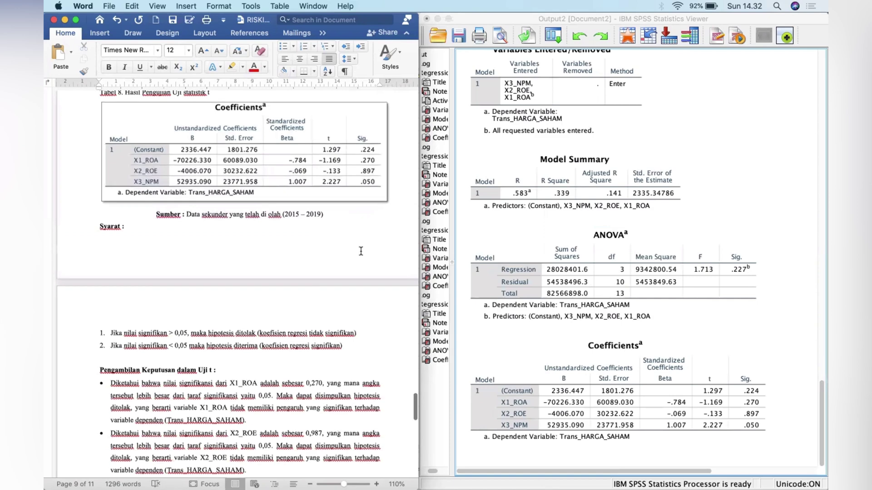
scroll(331, 338, "down", 2)
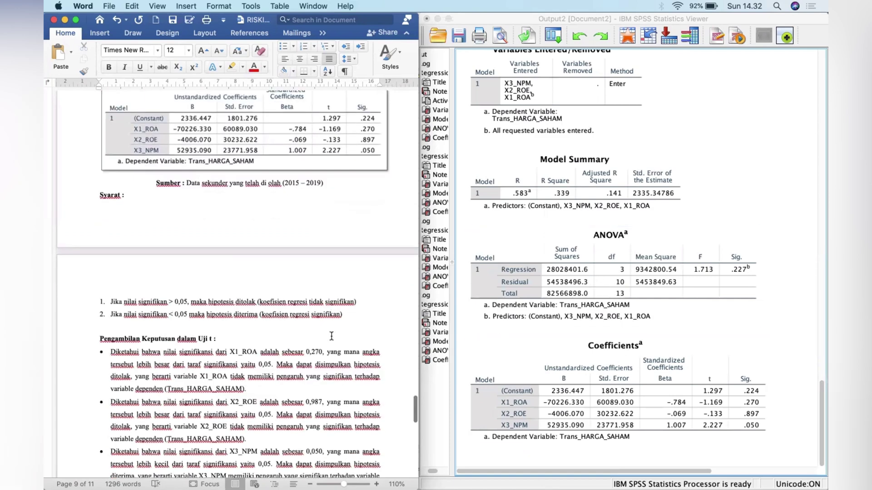
- Compare the report's t-test conclusions for X1_ROA, X2_ROE and X3_NPM with their significance values in the SPSS Coefficients table
scroll(286, 347, "down", 3)
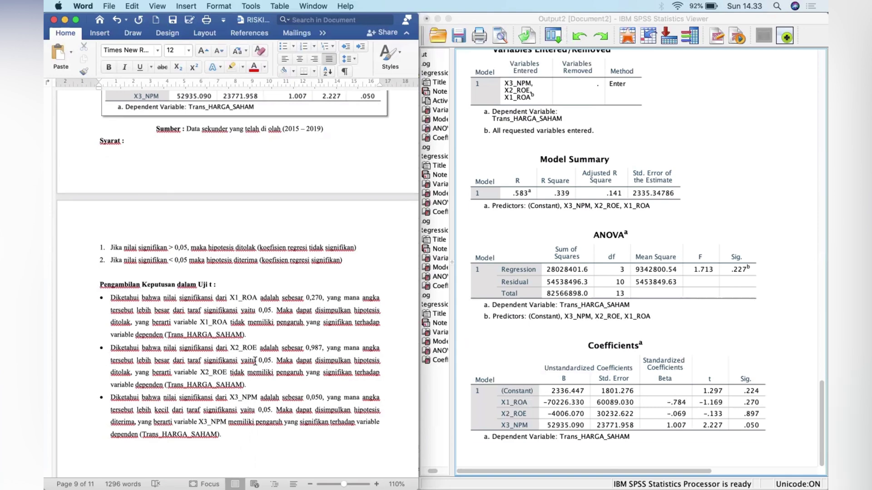
scroll(255, 361, "down", 1)
left_click(648, 394)
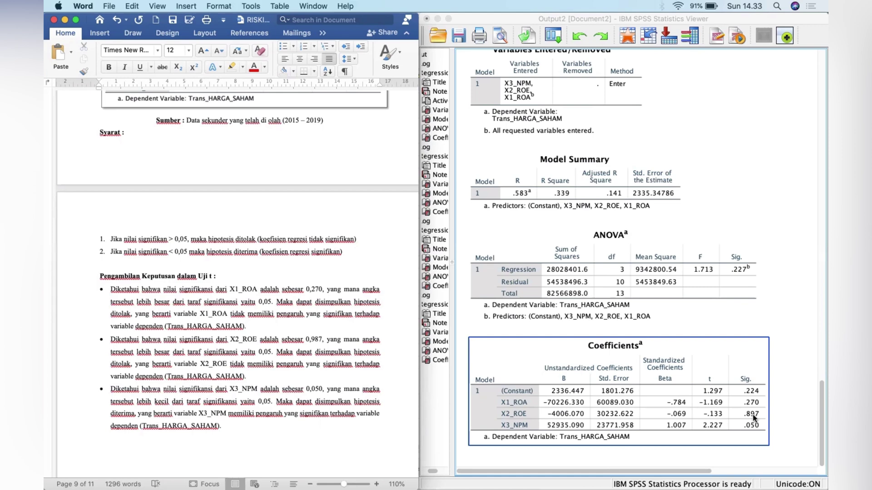
scroll(636, 363, "up", 1)
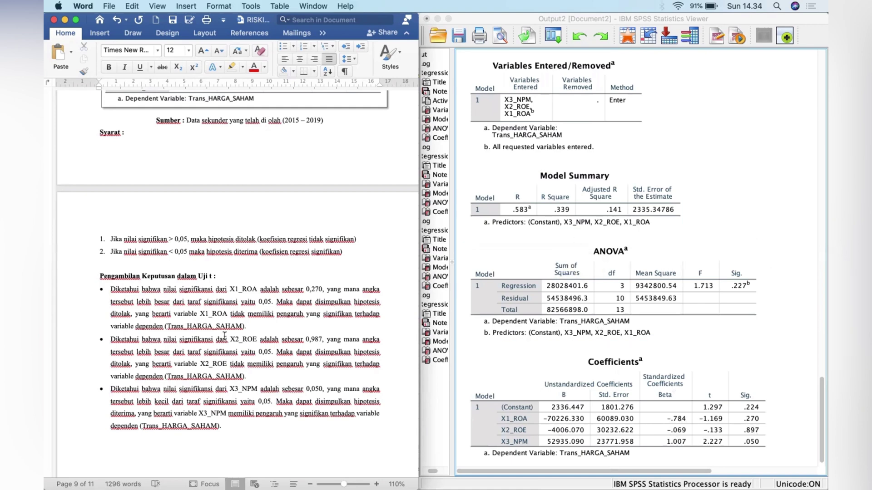
- Examine the ANOVA significance value in the SPSS output against the UJI Statistik F table and conclusion in the Word report
scroll(225, 336, "down", 15)
scroll(224, 336, "down", 2)
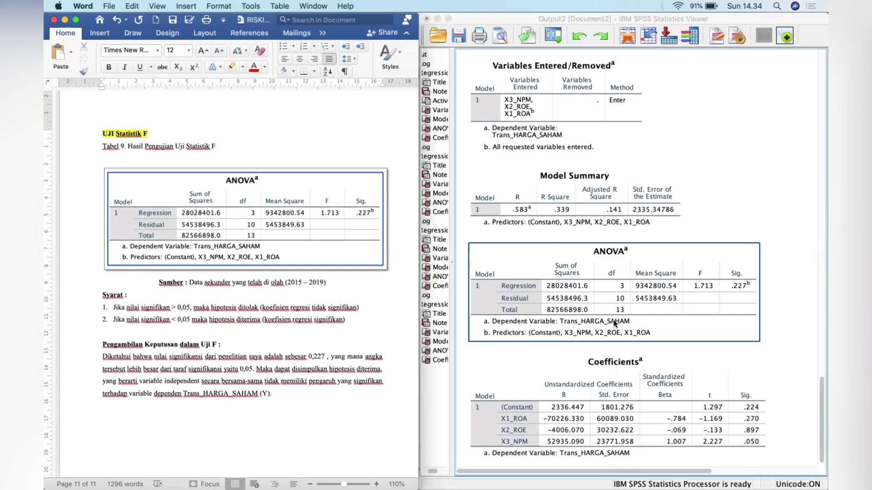
scroll(377, 374, "down", 2)
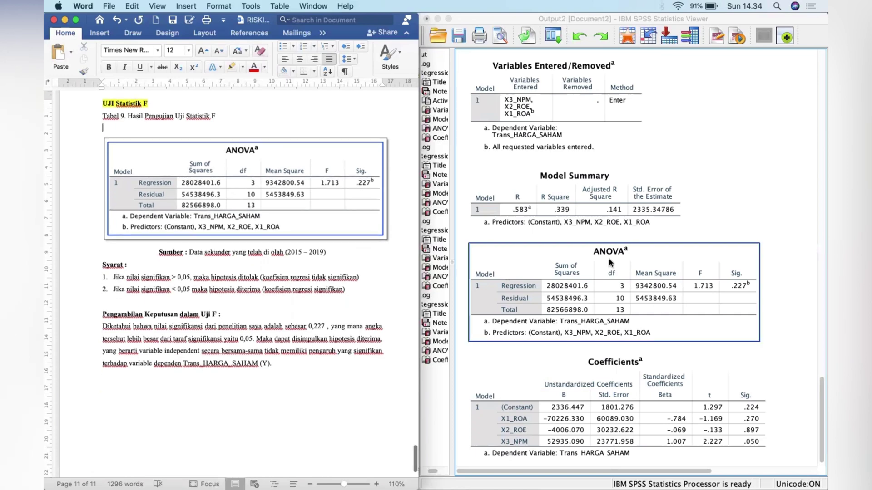
left_click(197, 125)
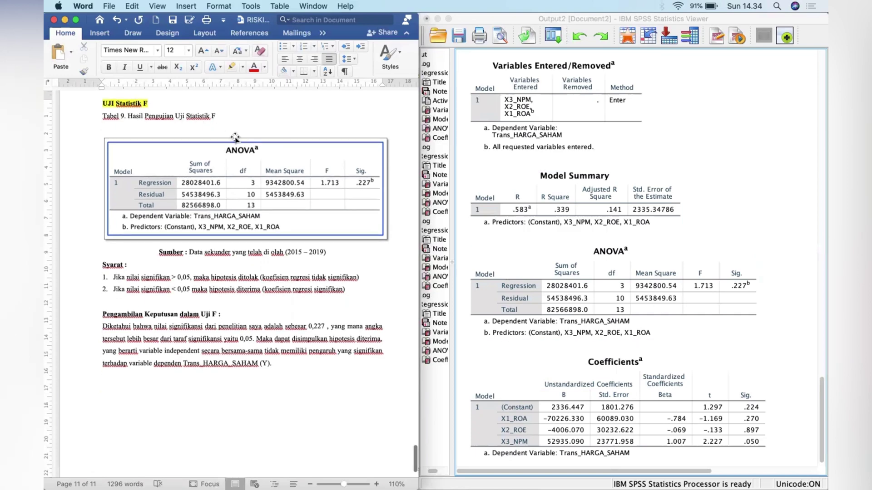
left_click(599, 355)
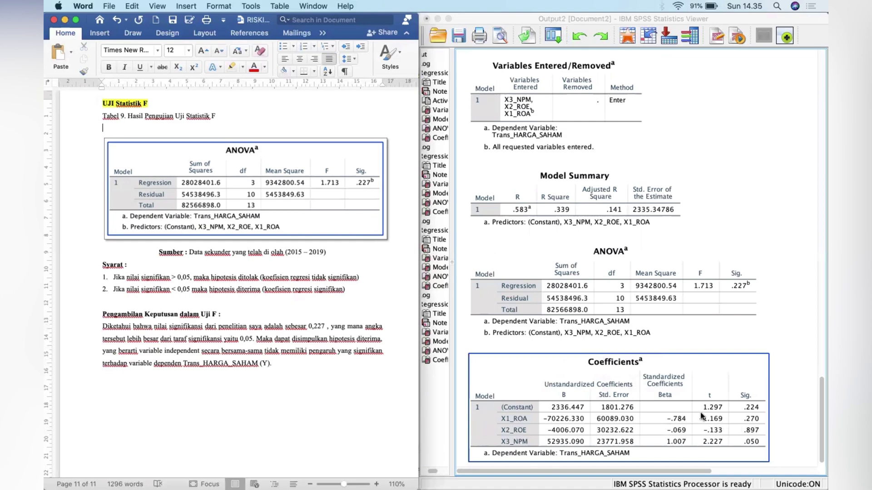
left_click(738, 294)
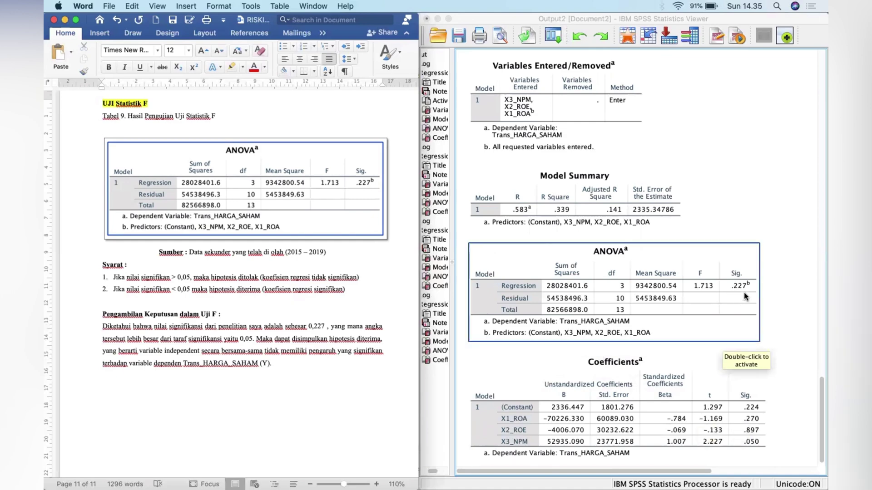